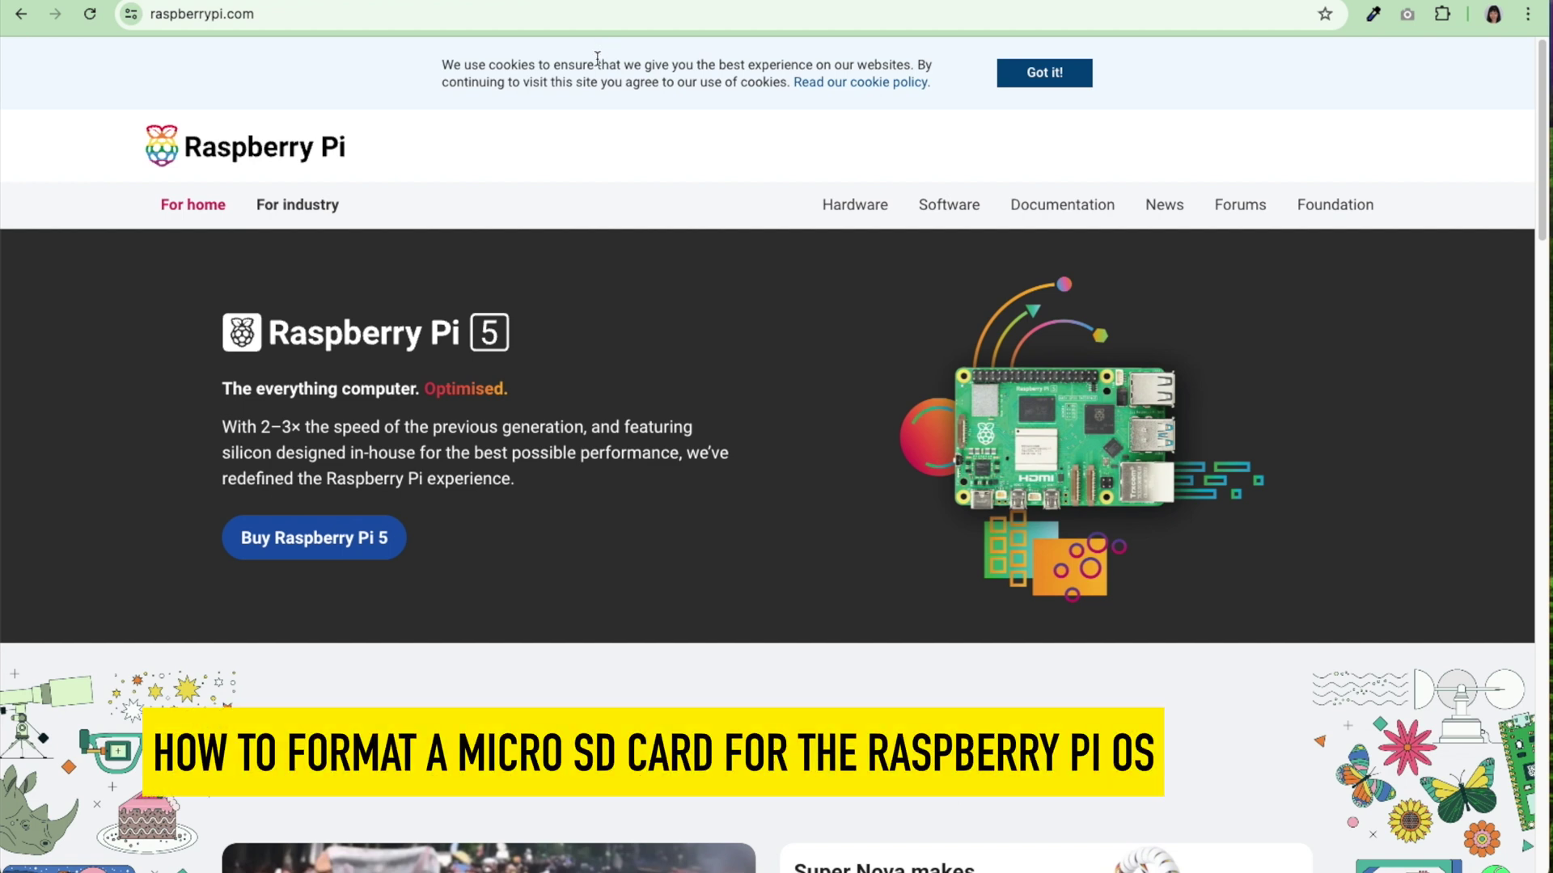
Dismiss the cookie notice and go to the Raspberry Pi software page.
click(1087, 71)
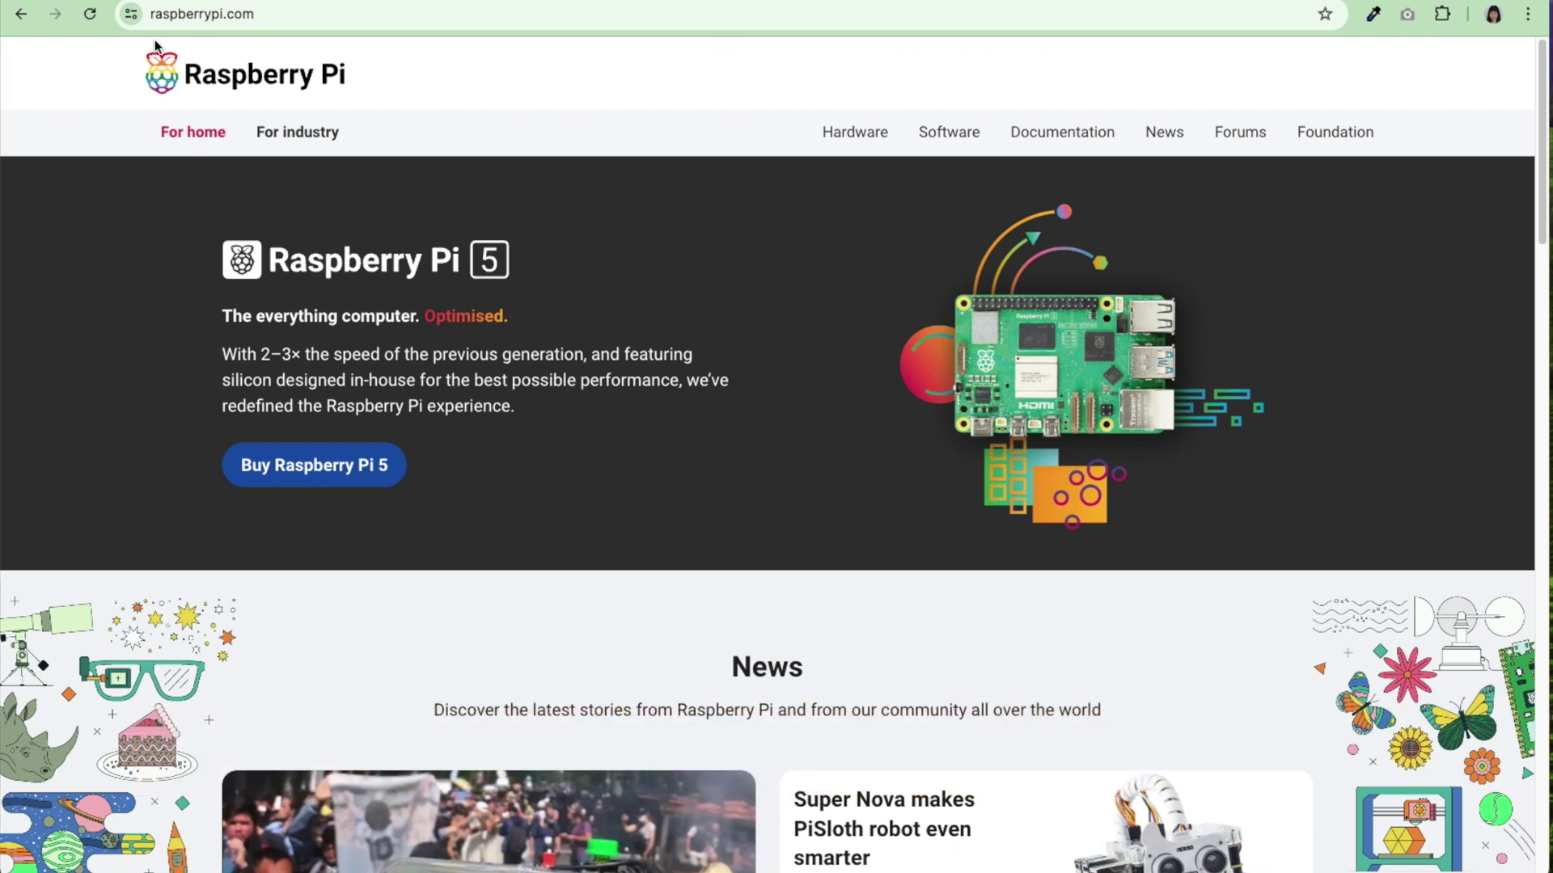
click(269, 14)
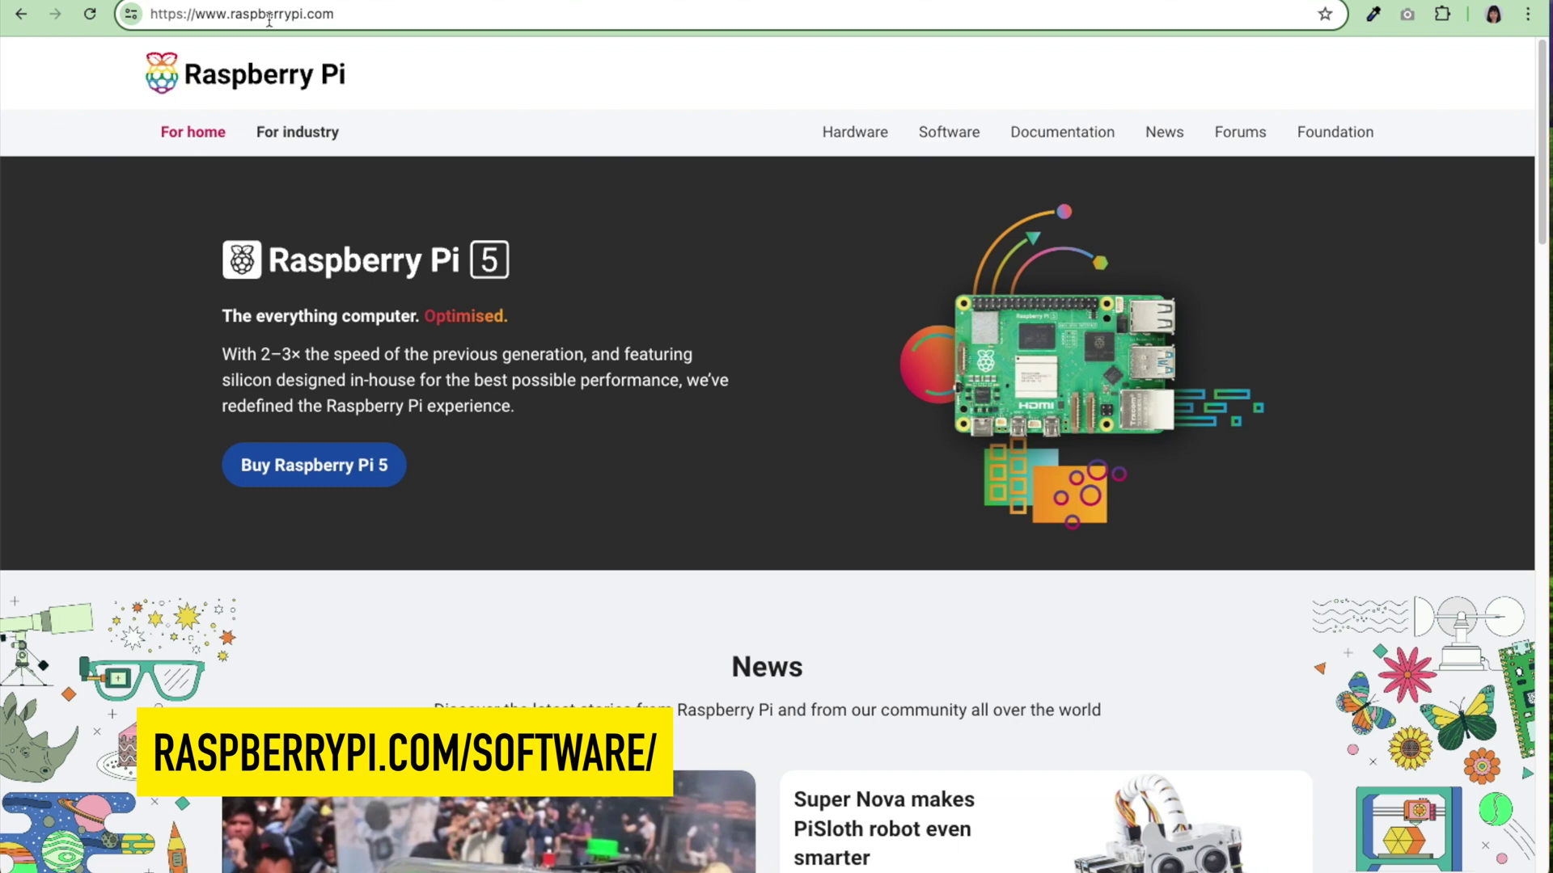
click(948, 134)
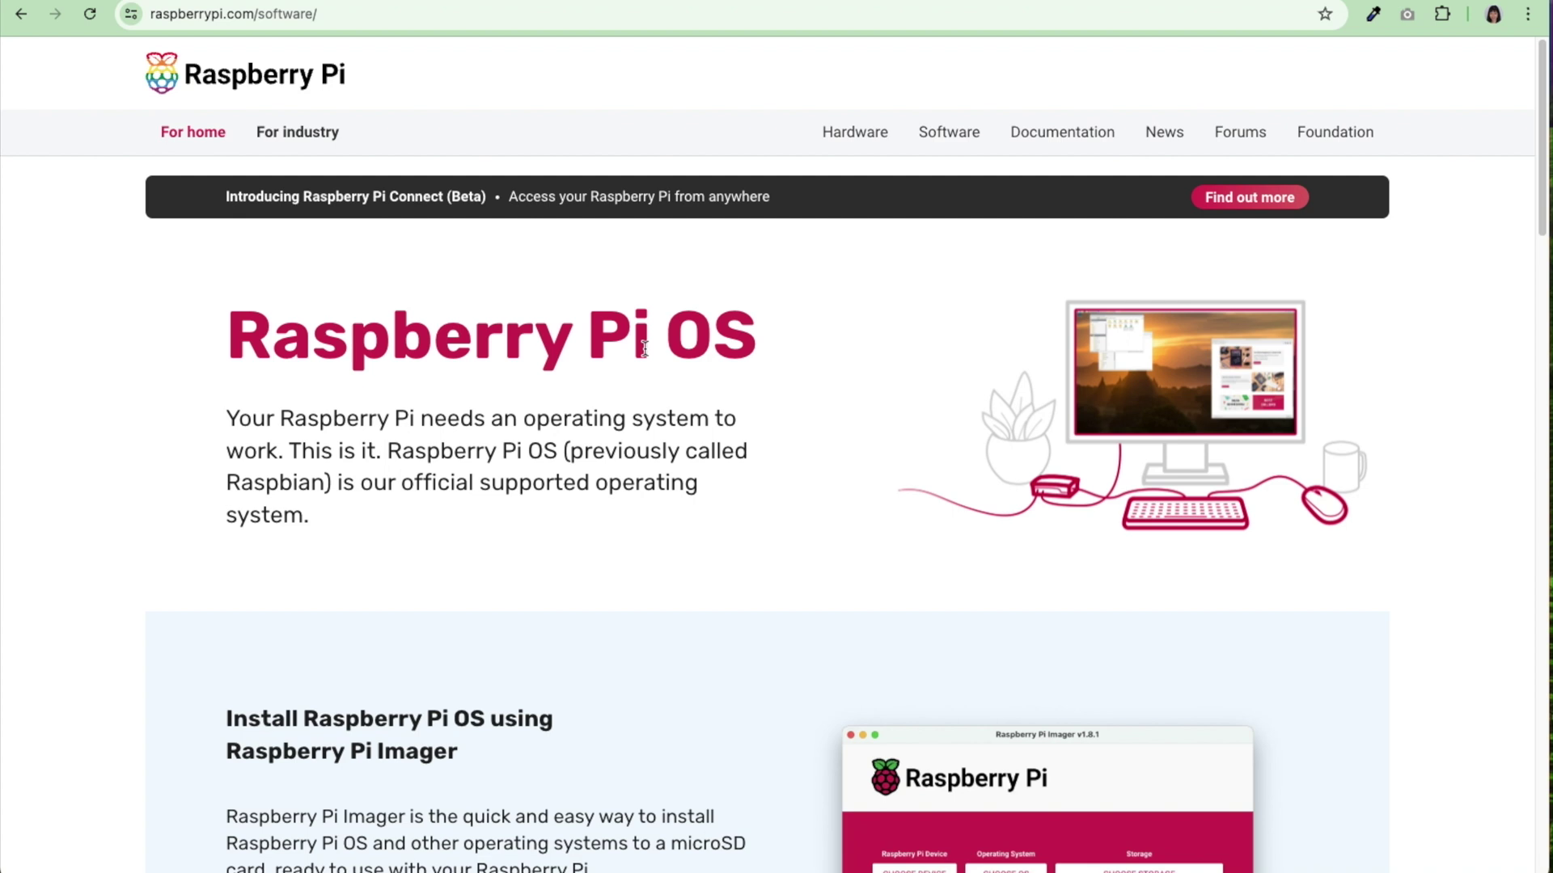
Download Raspberry Pi Imager for macOS from the Imager section.
scroll(809, 356, down, 5)
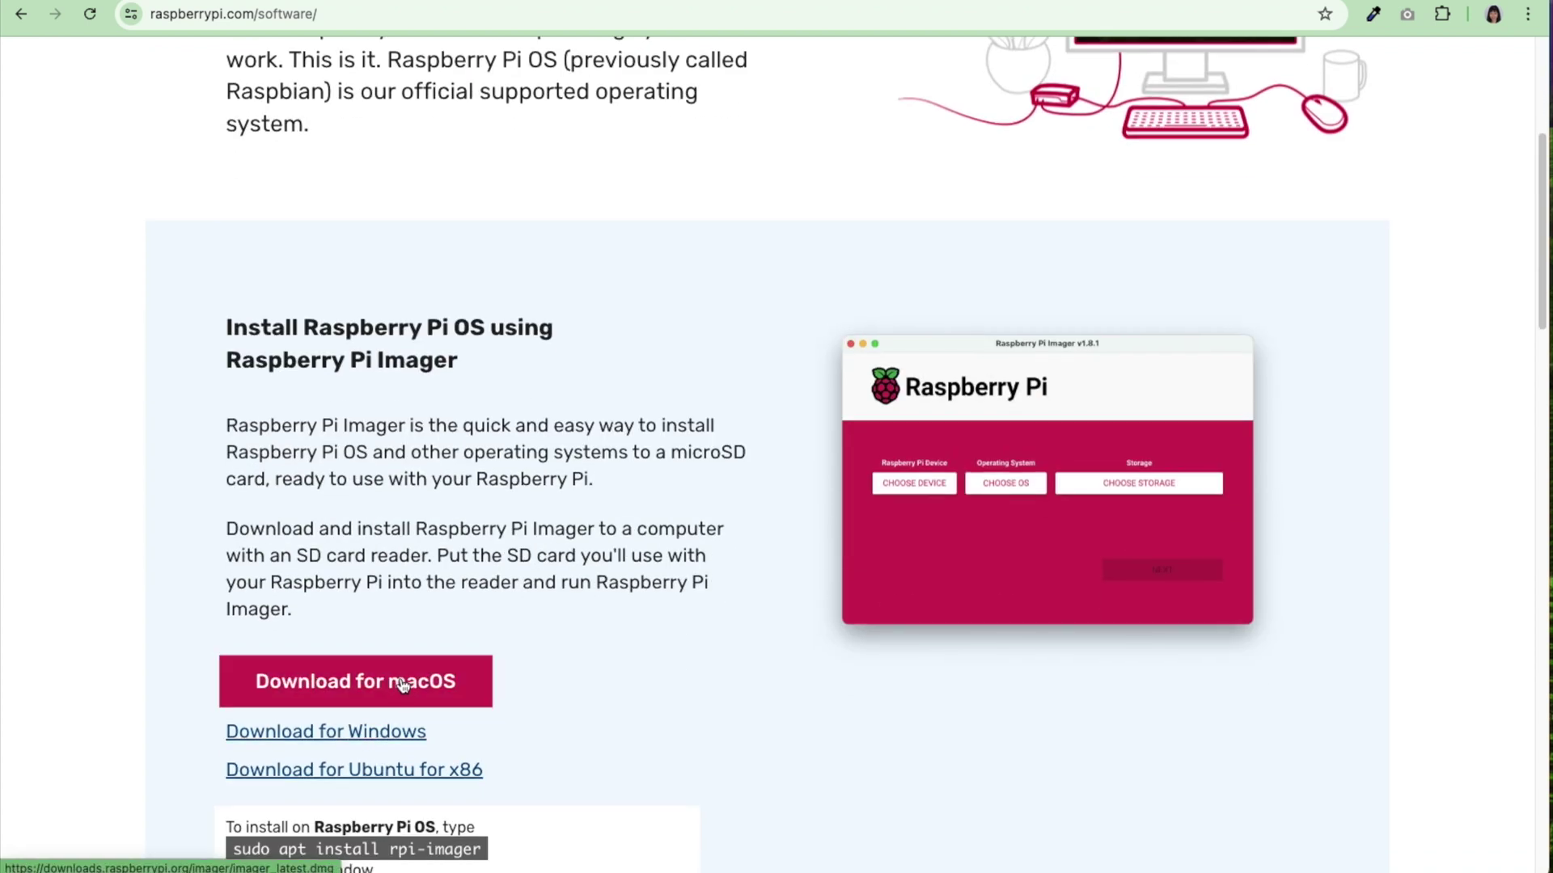
scroll(404, 681, down, 2)
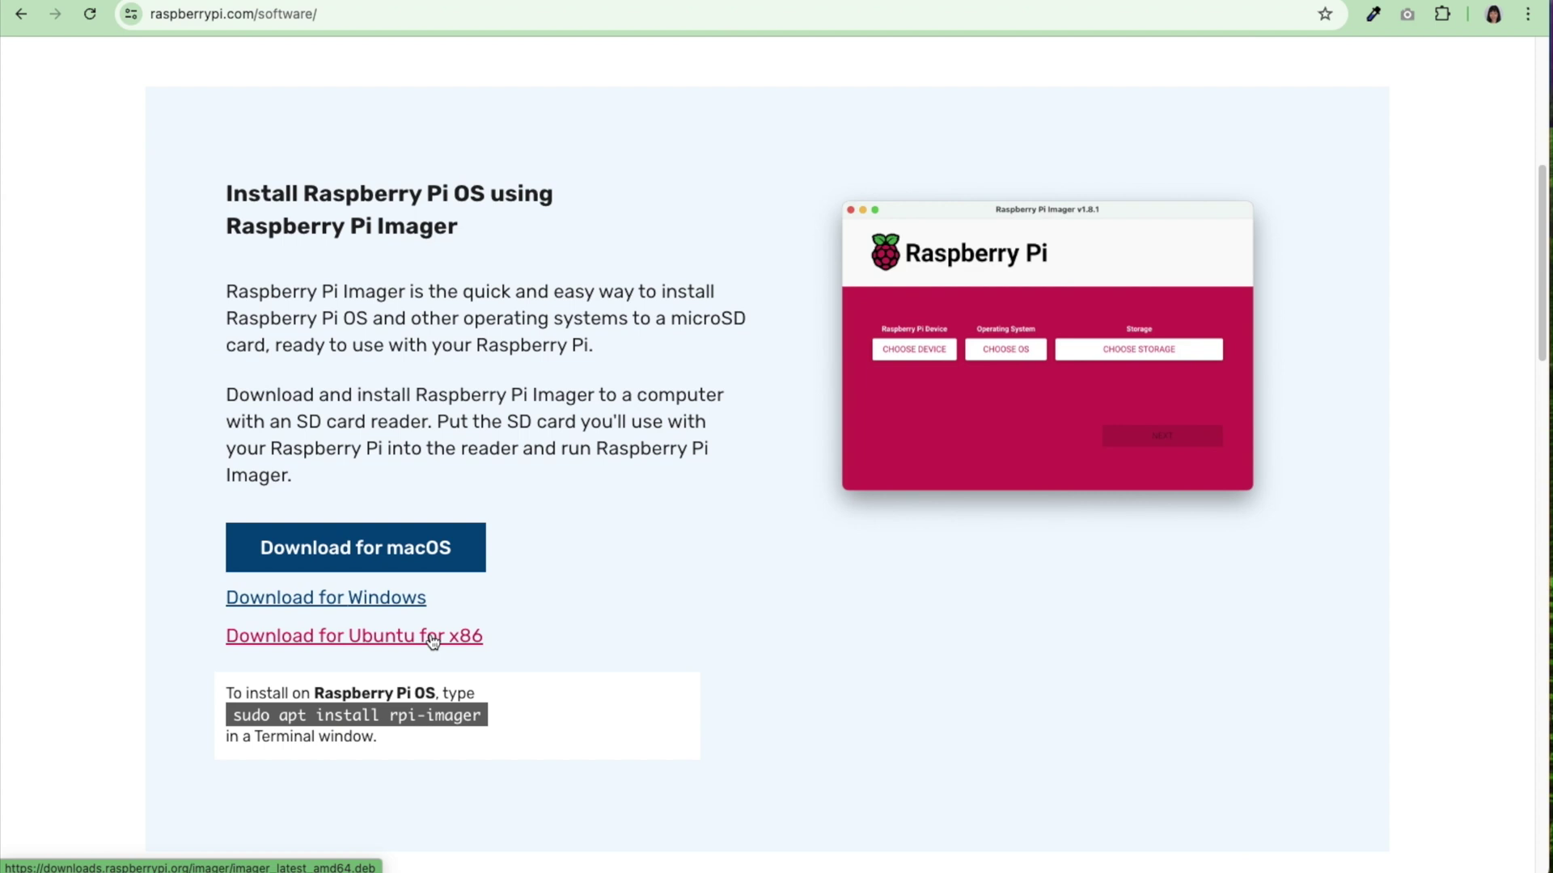
click(356, 553)
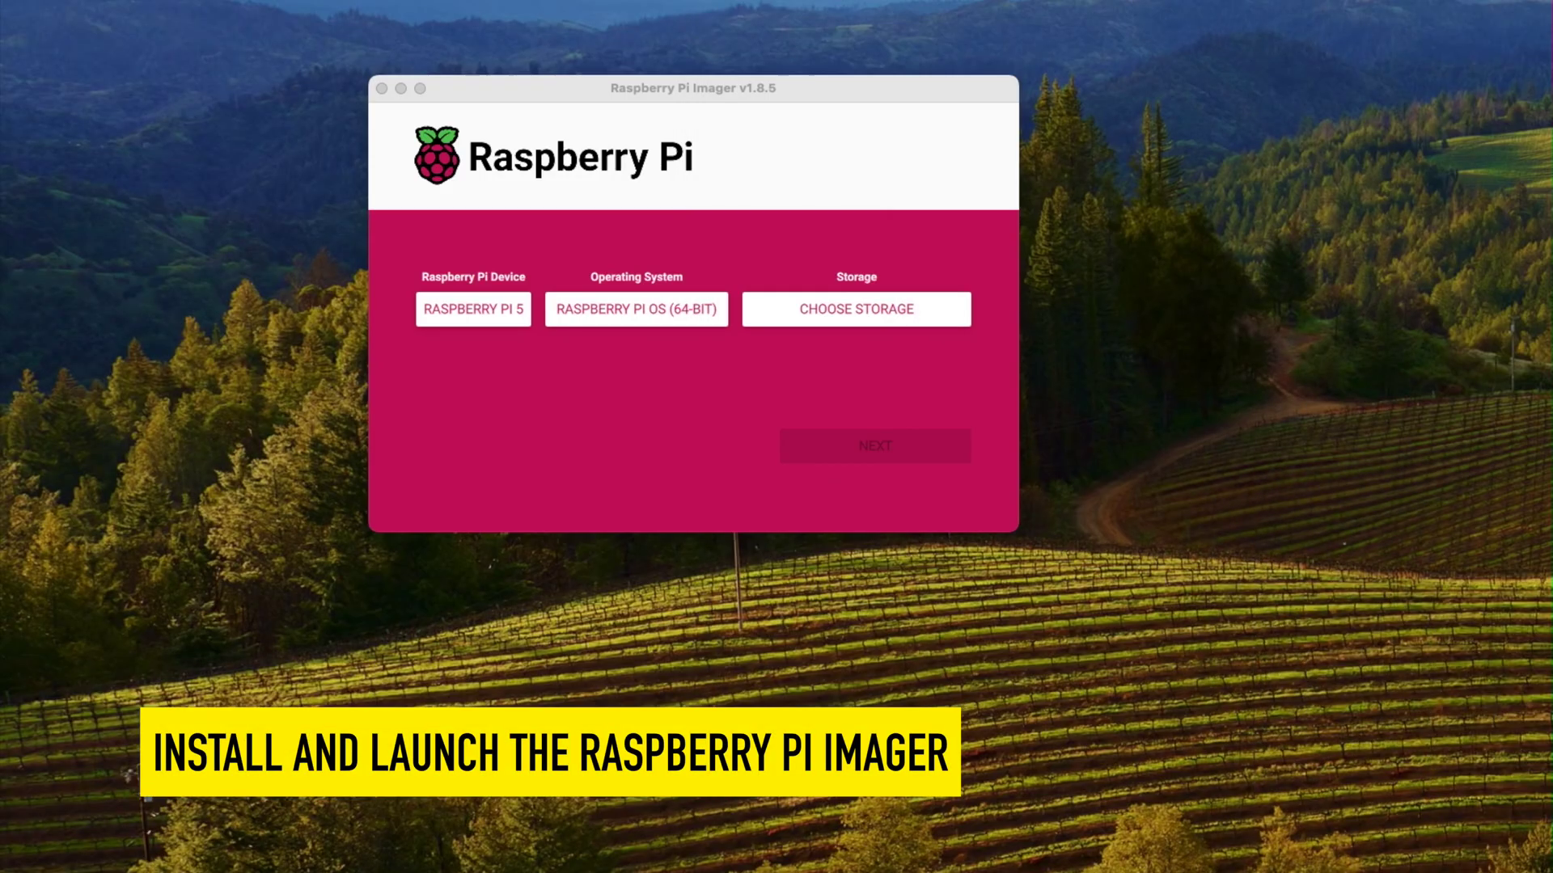
click(538, 89)
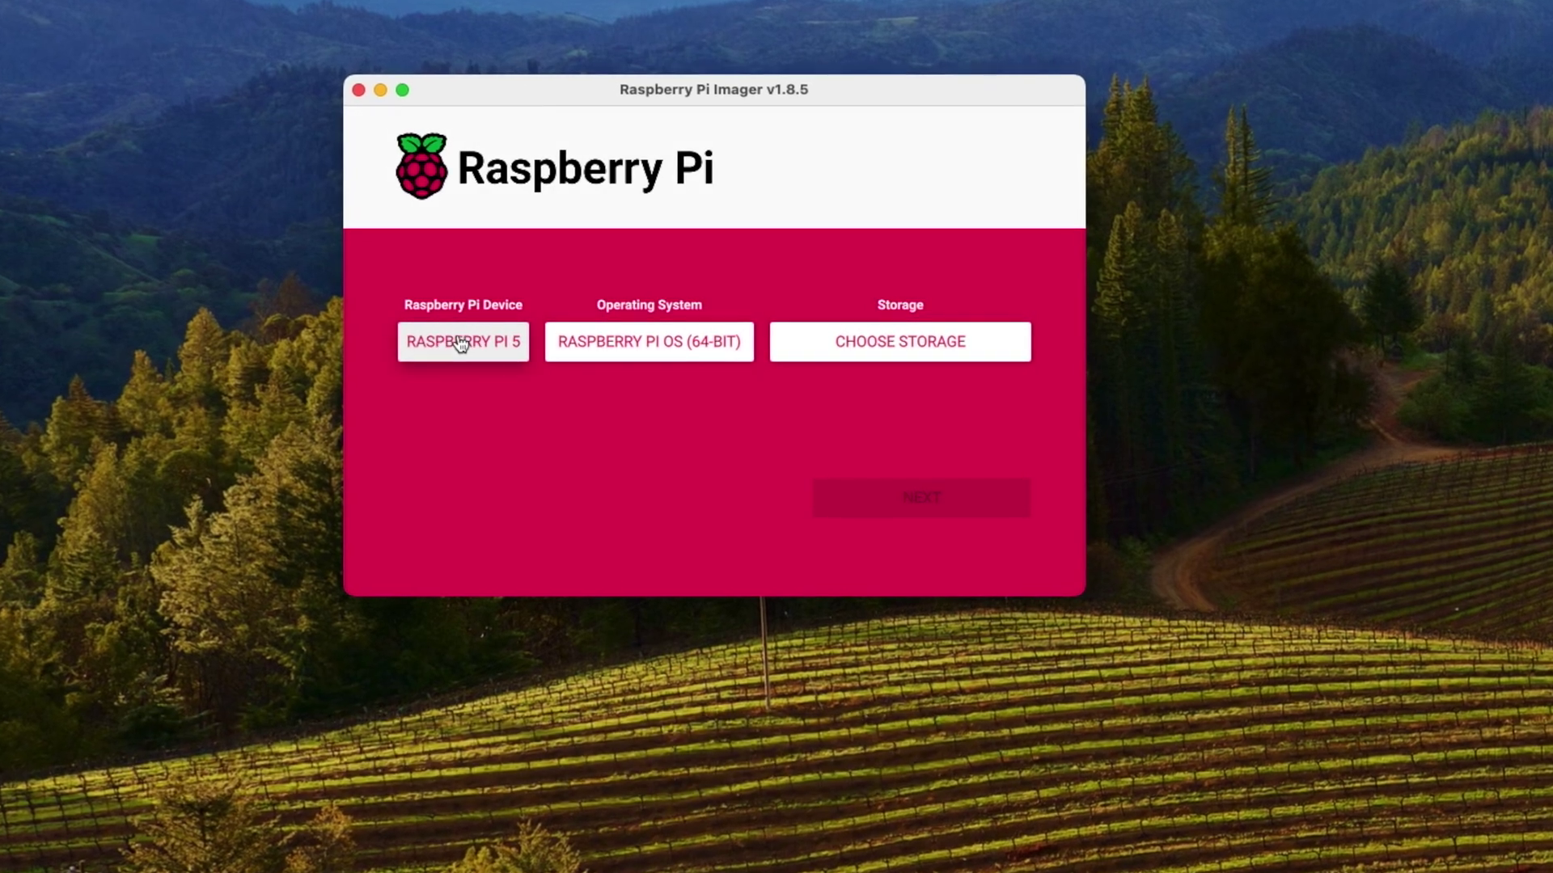
click(463, 341)
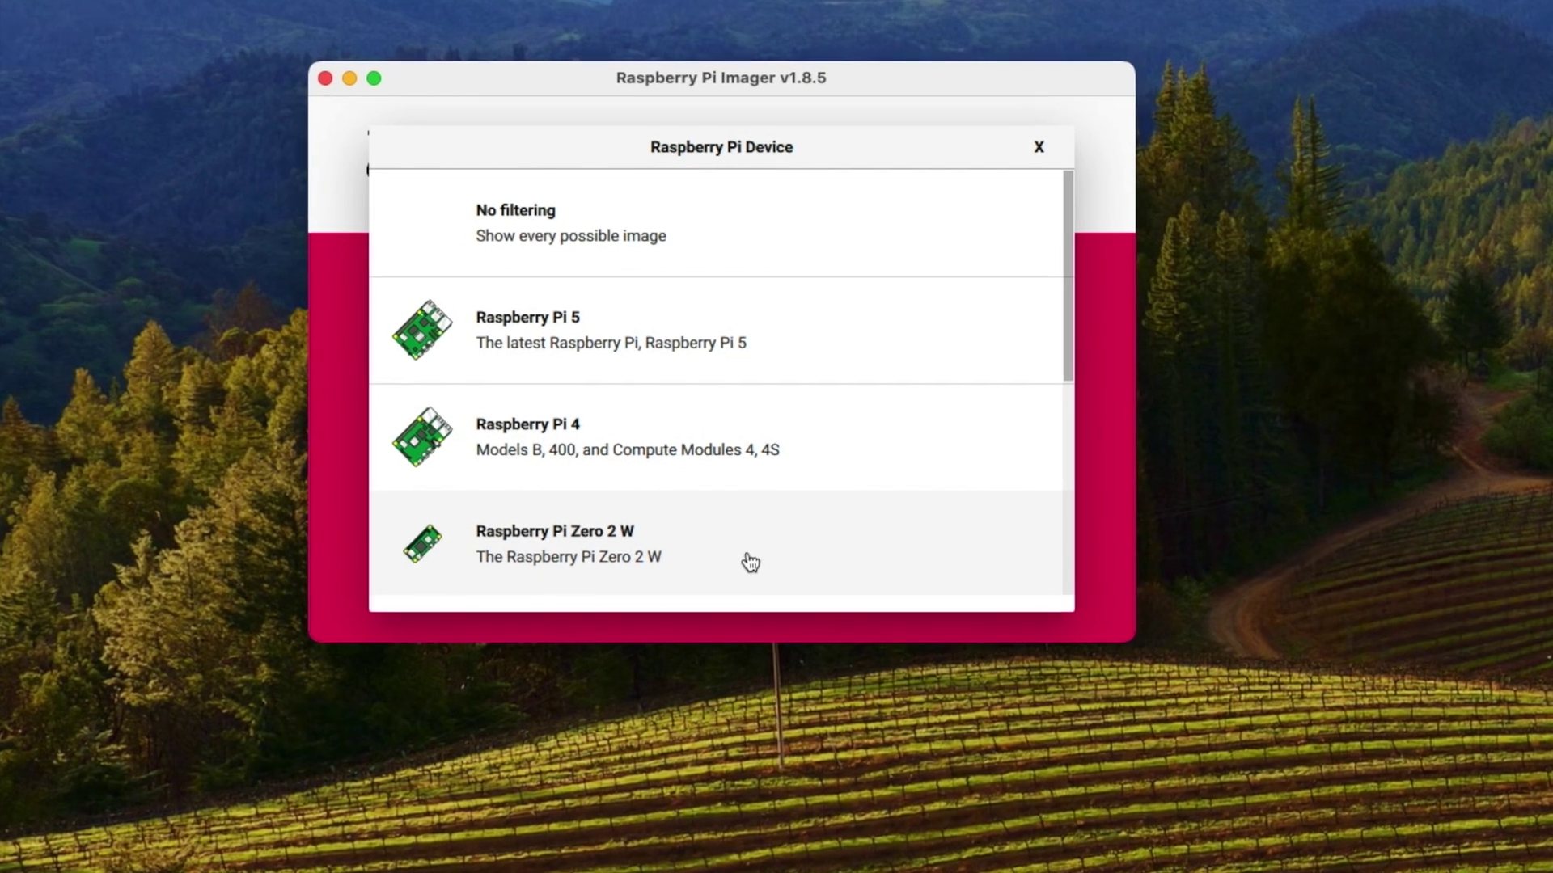
scroll(733, 537, down, 2)
scroll(739, 556, down, 3)
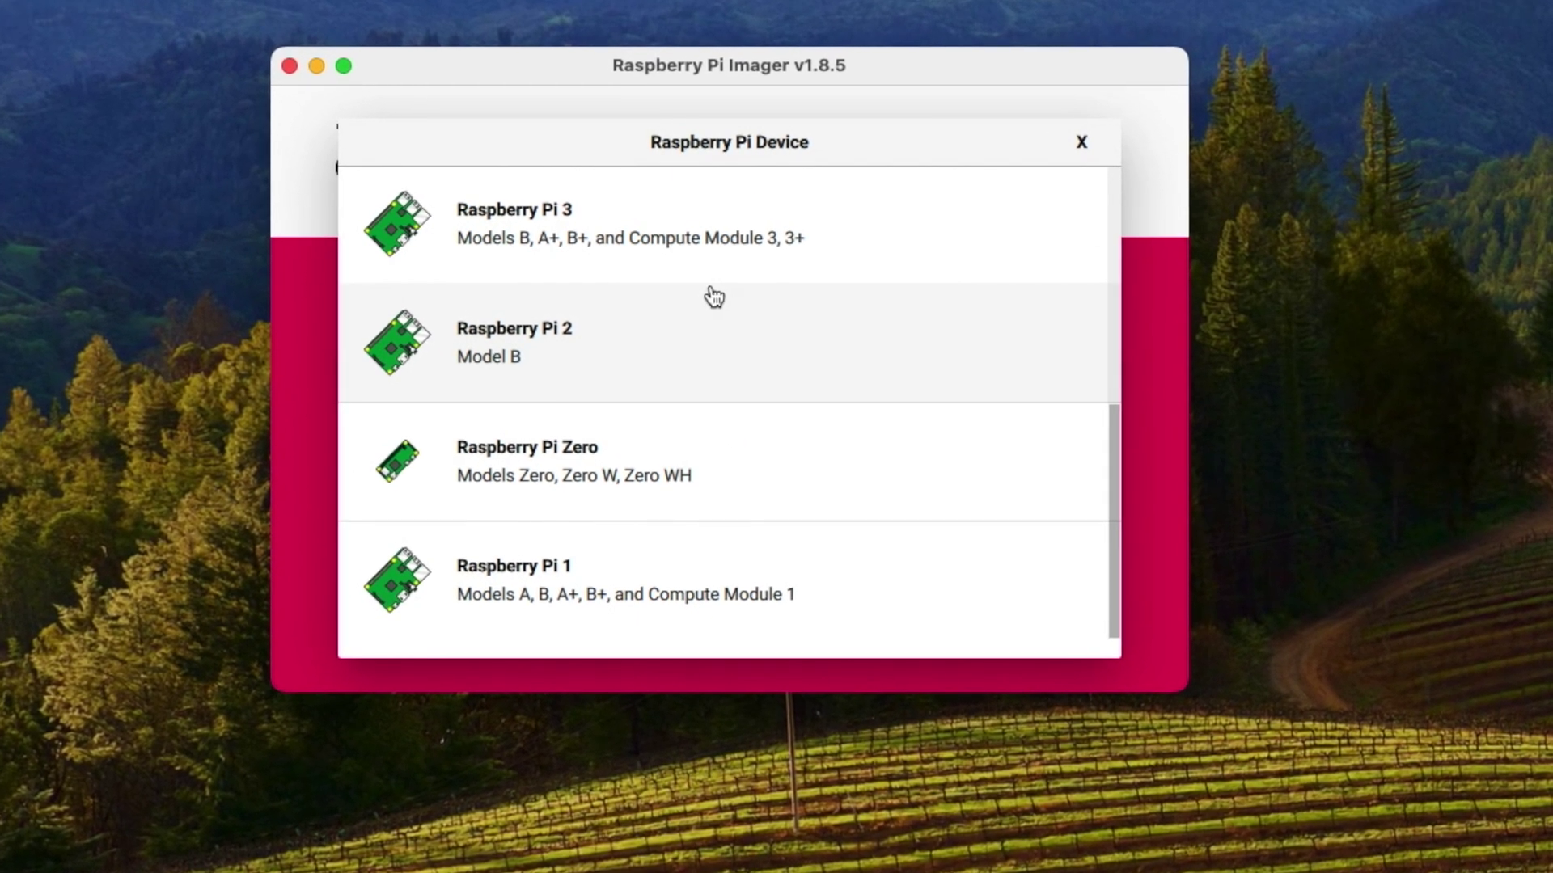
scroll(712, 295, up, 5)
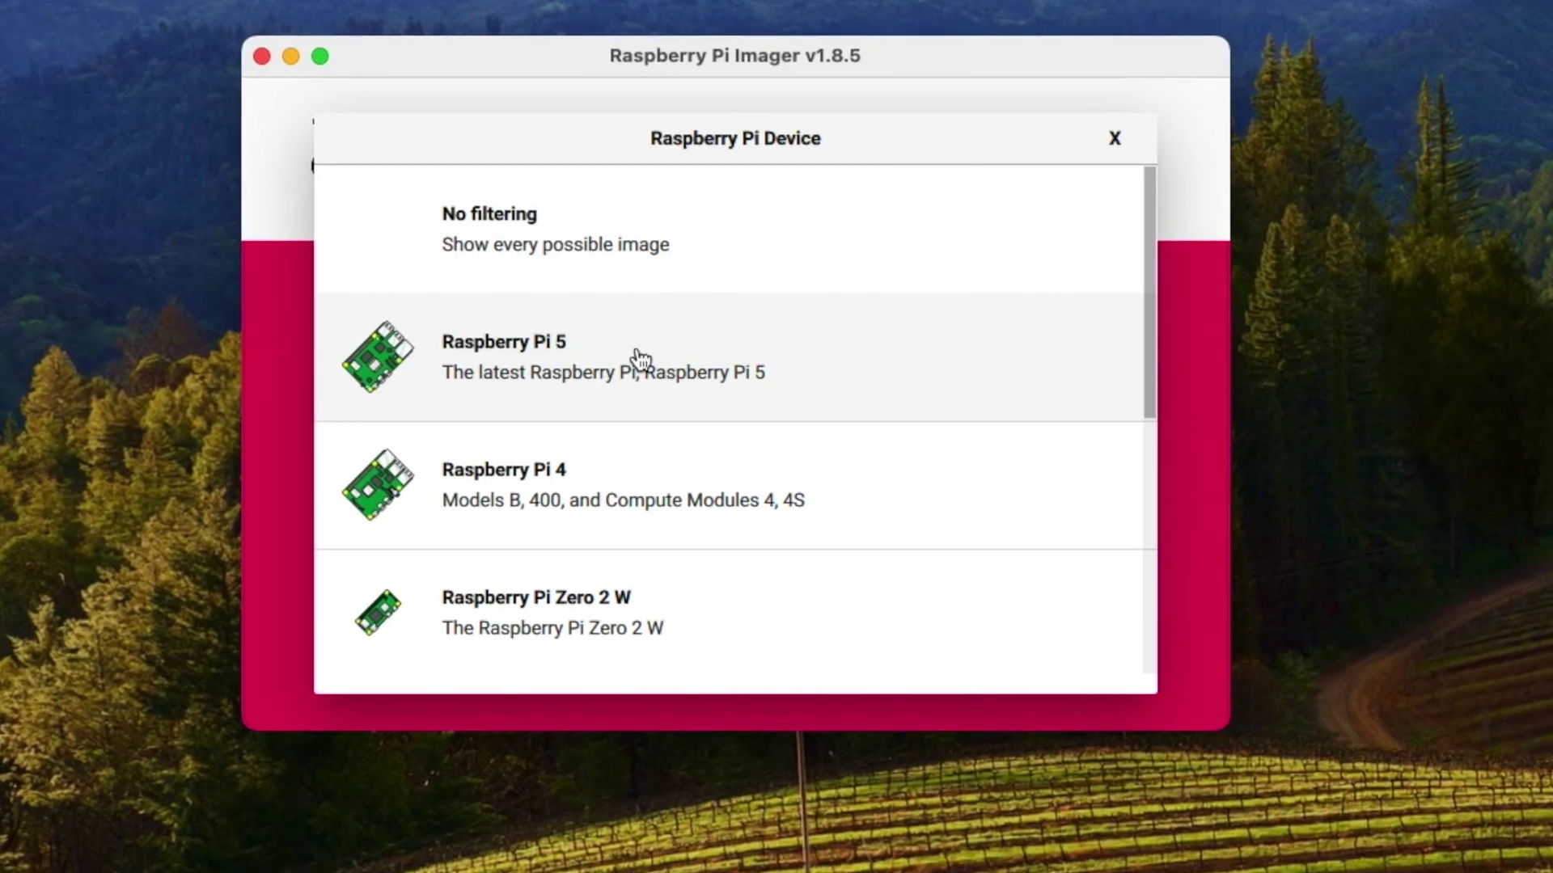
click(637, 354)
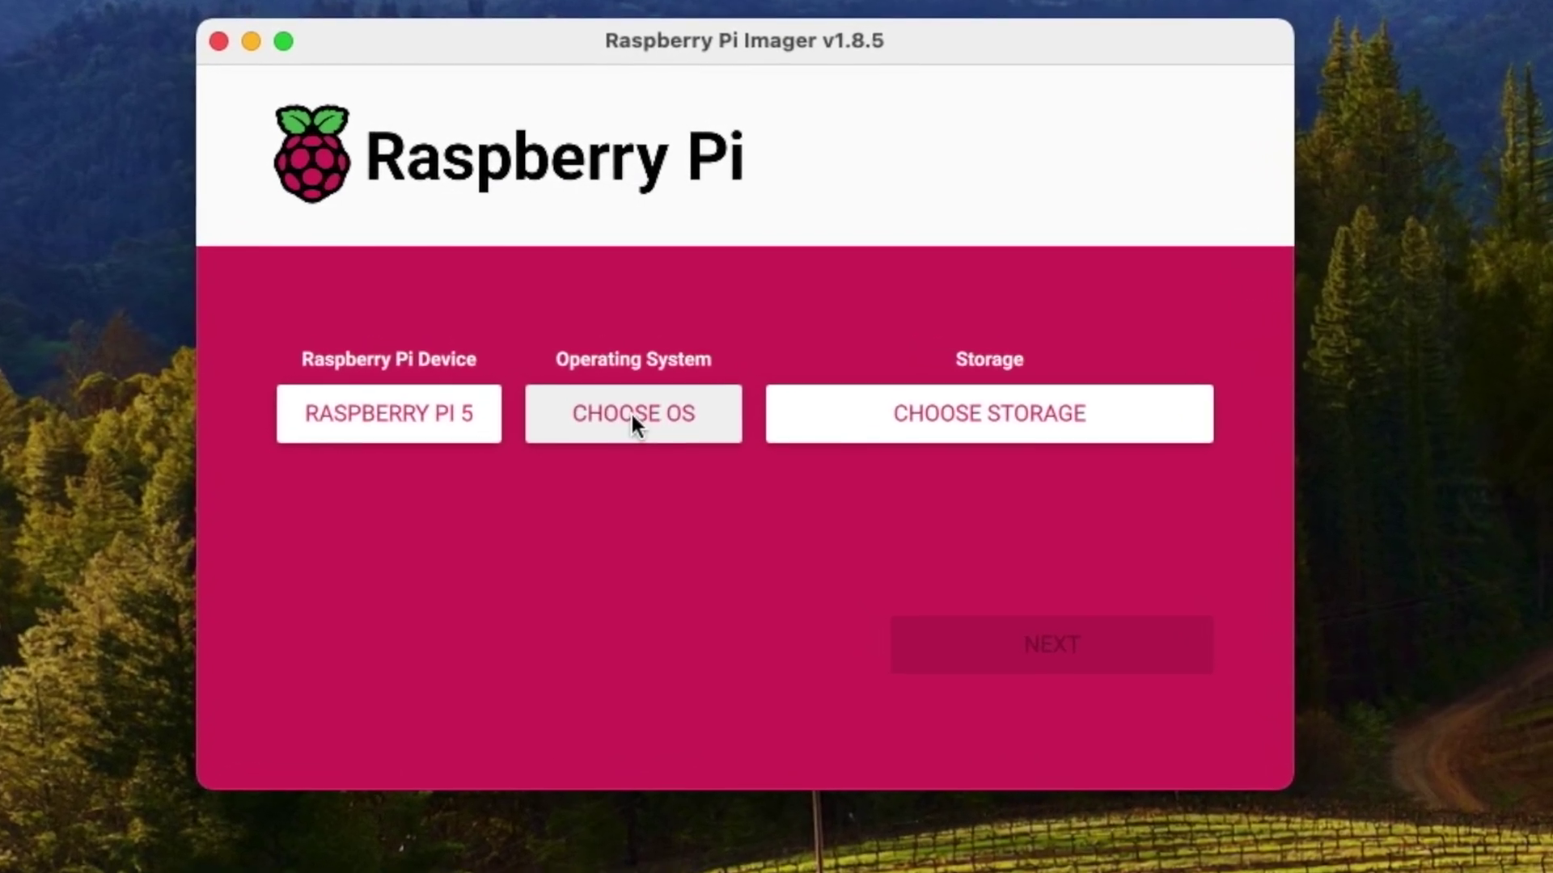
Select Raspberry Pi OS (64-bit) and the 15.5 GB Generic MassStorageClass Media card, then proceed to writing.
click(632, 419)
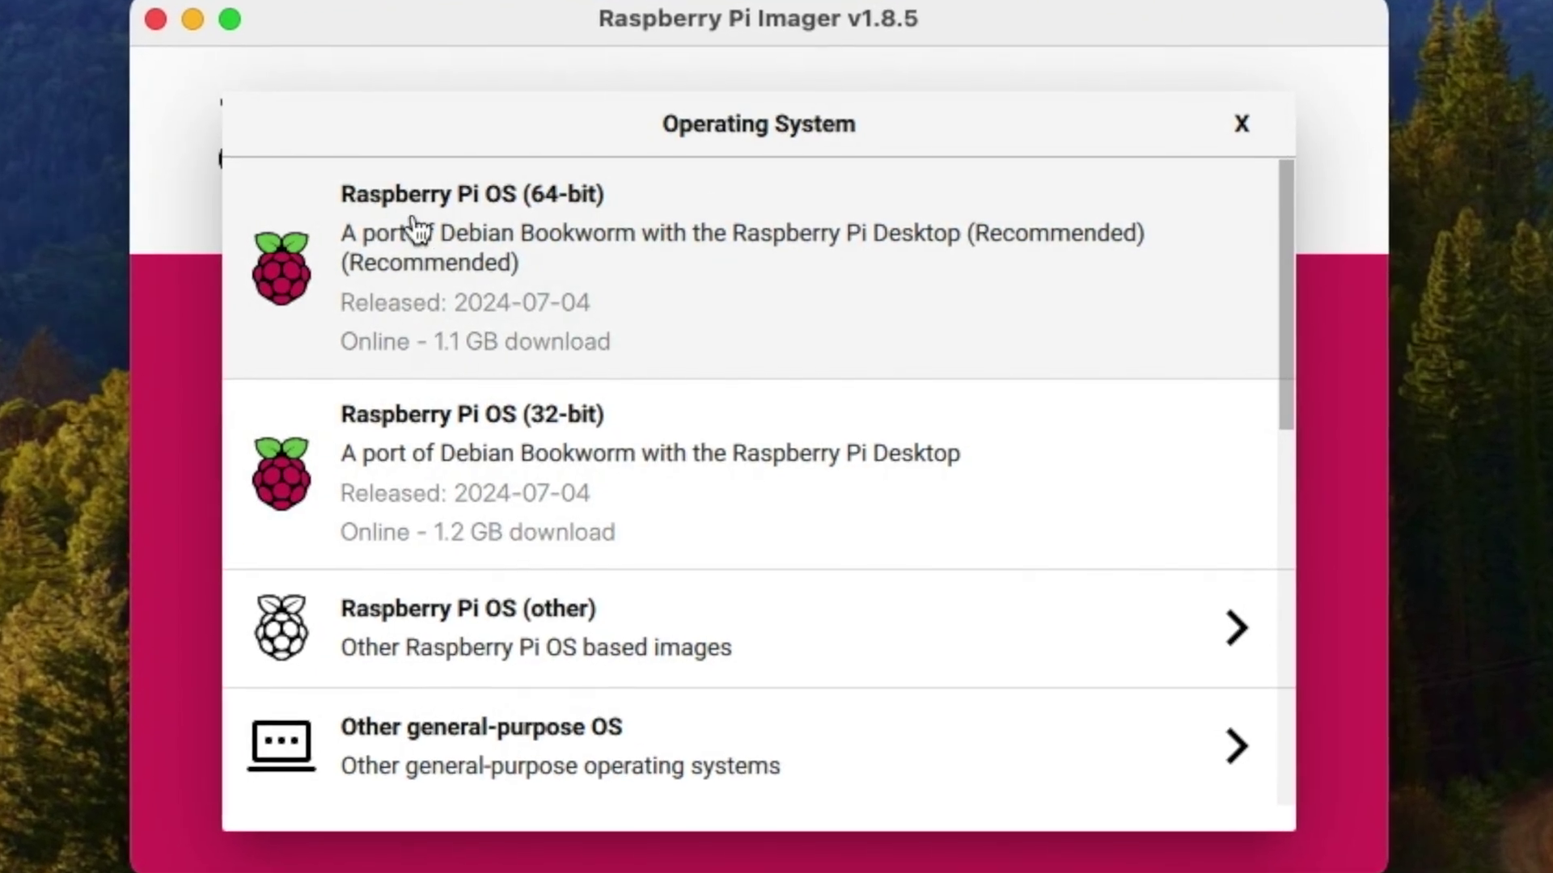
click(735, 322)
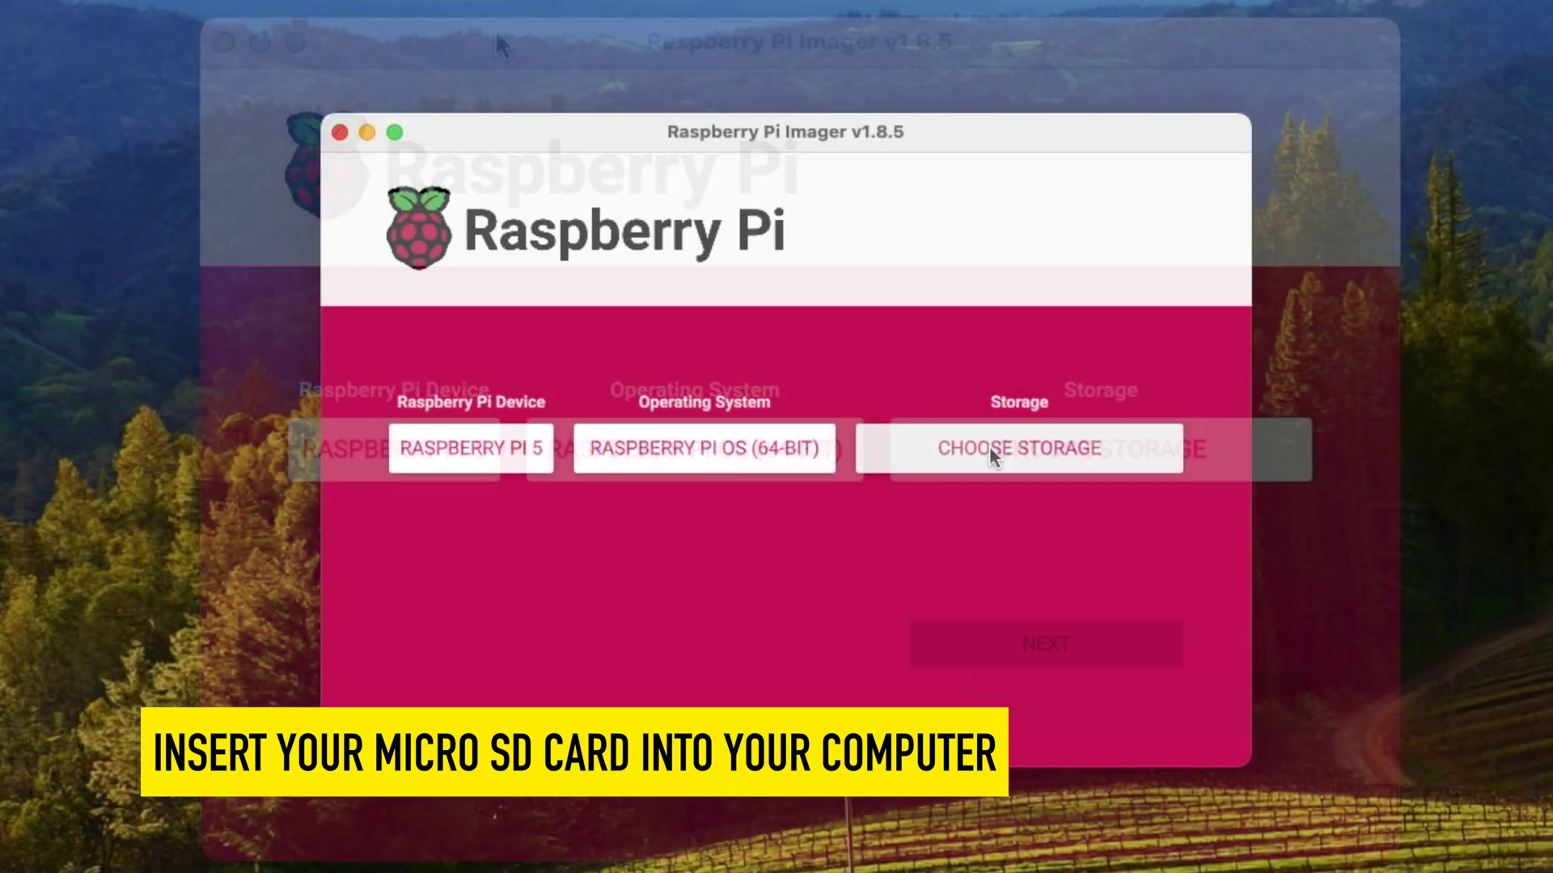
click(1068, 453)
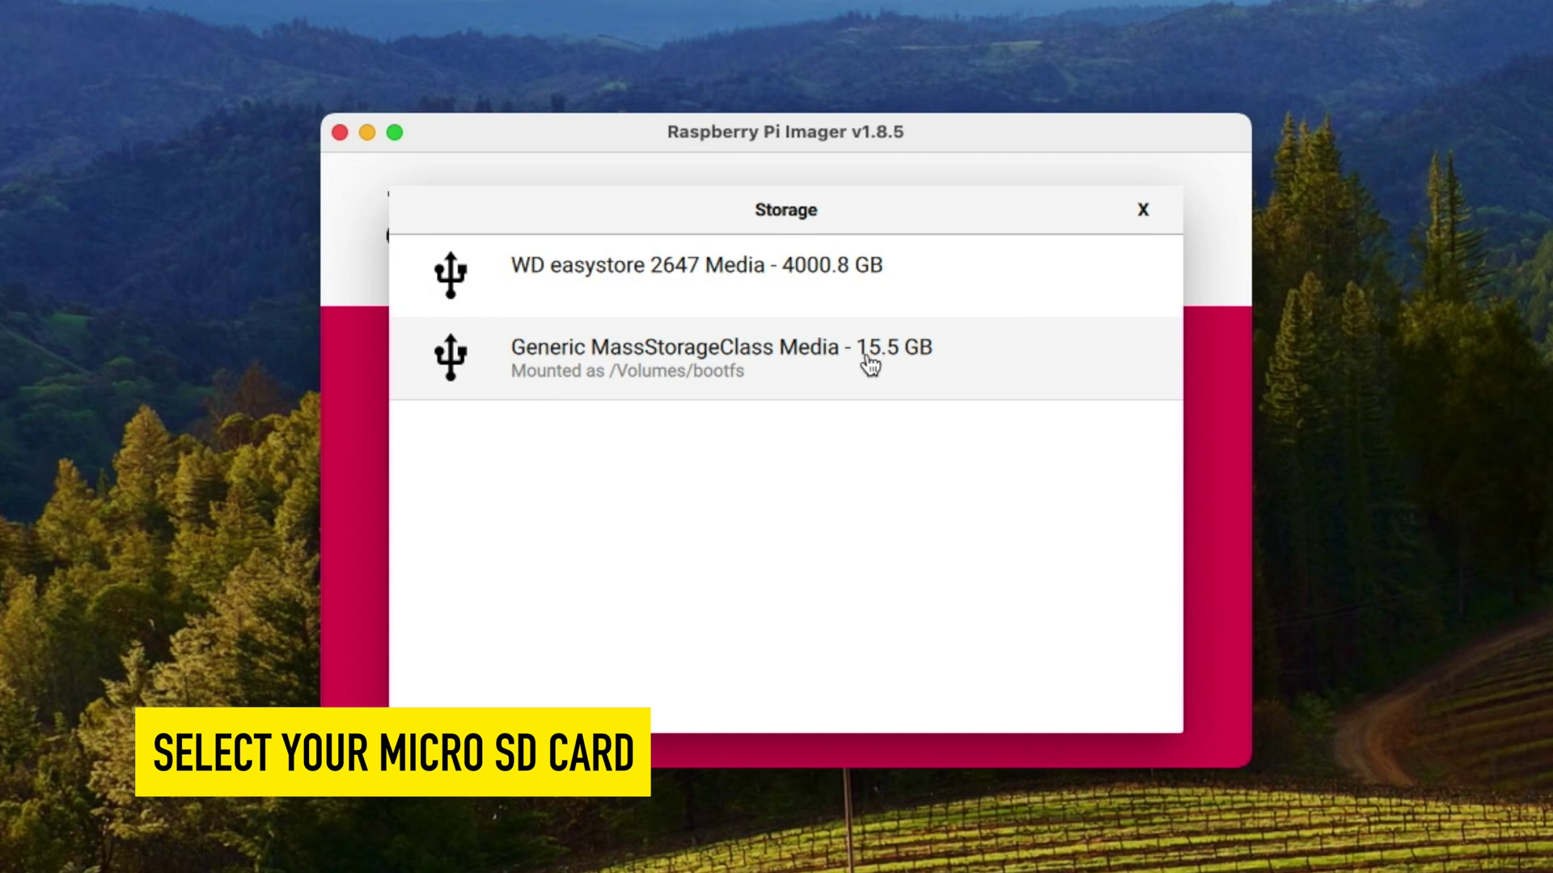
click(968, 364)
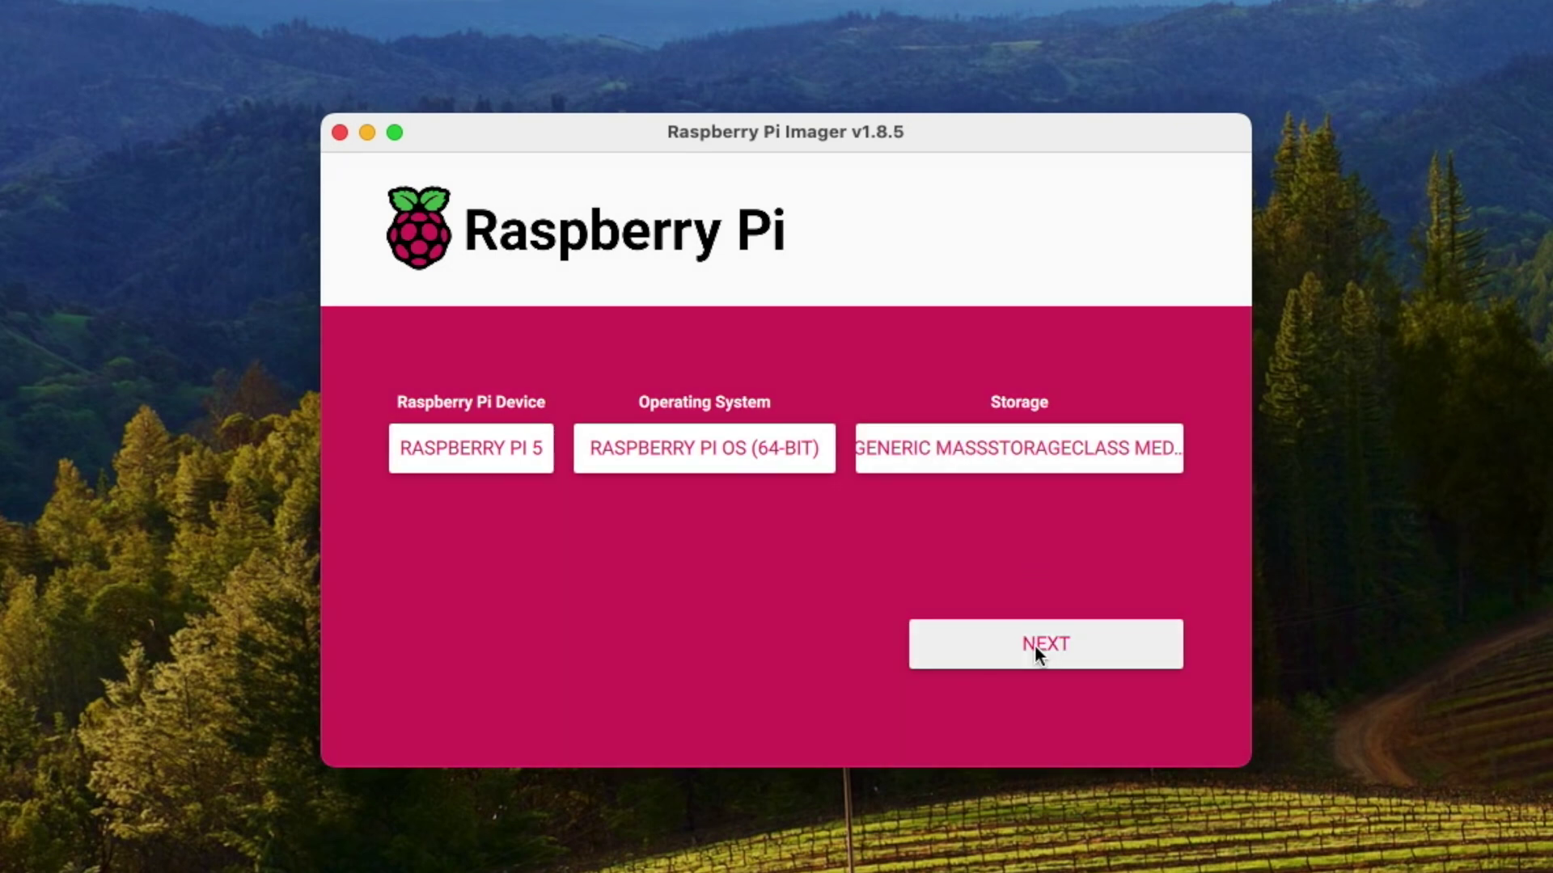
click(1035, 644)
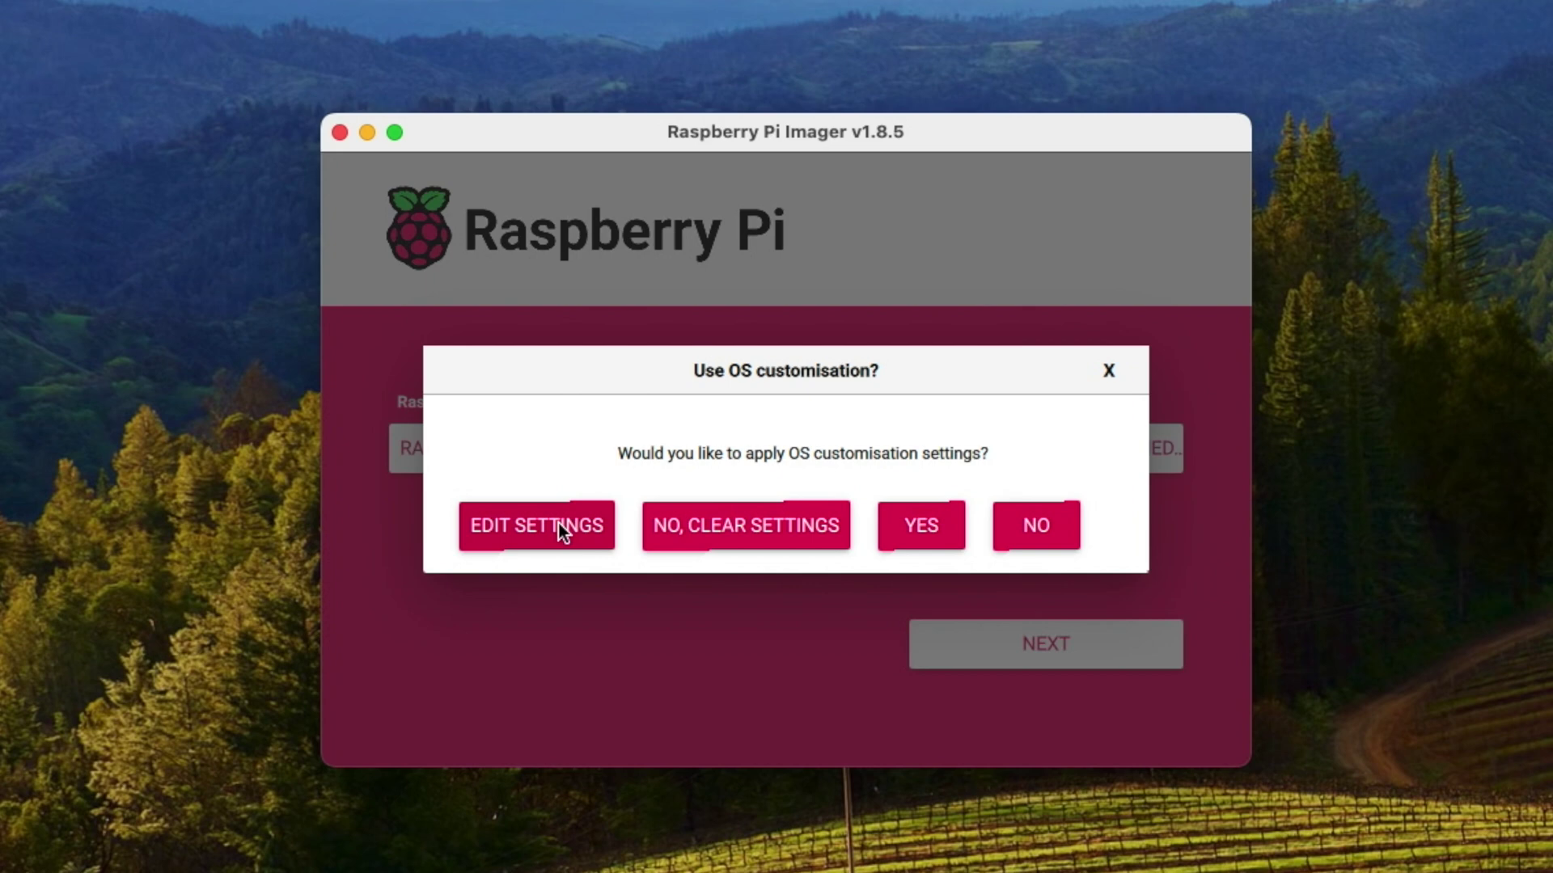
Decline applying OS customisation and confirm erasing the 15.5 GB card to start writing.
click(562, 530)
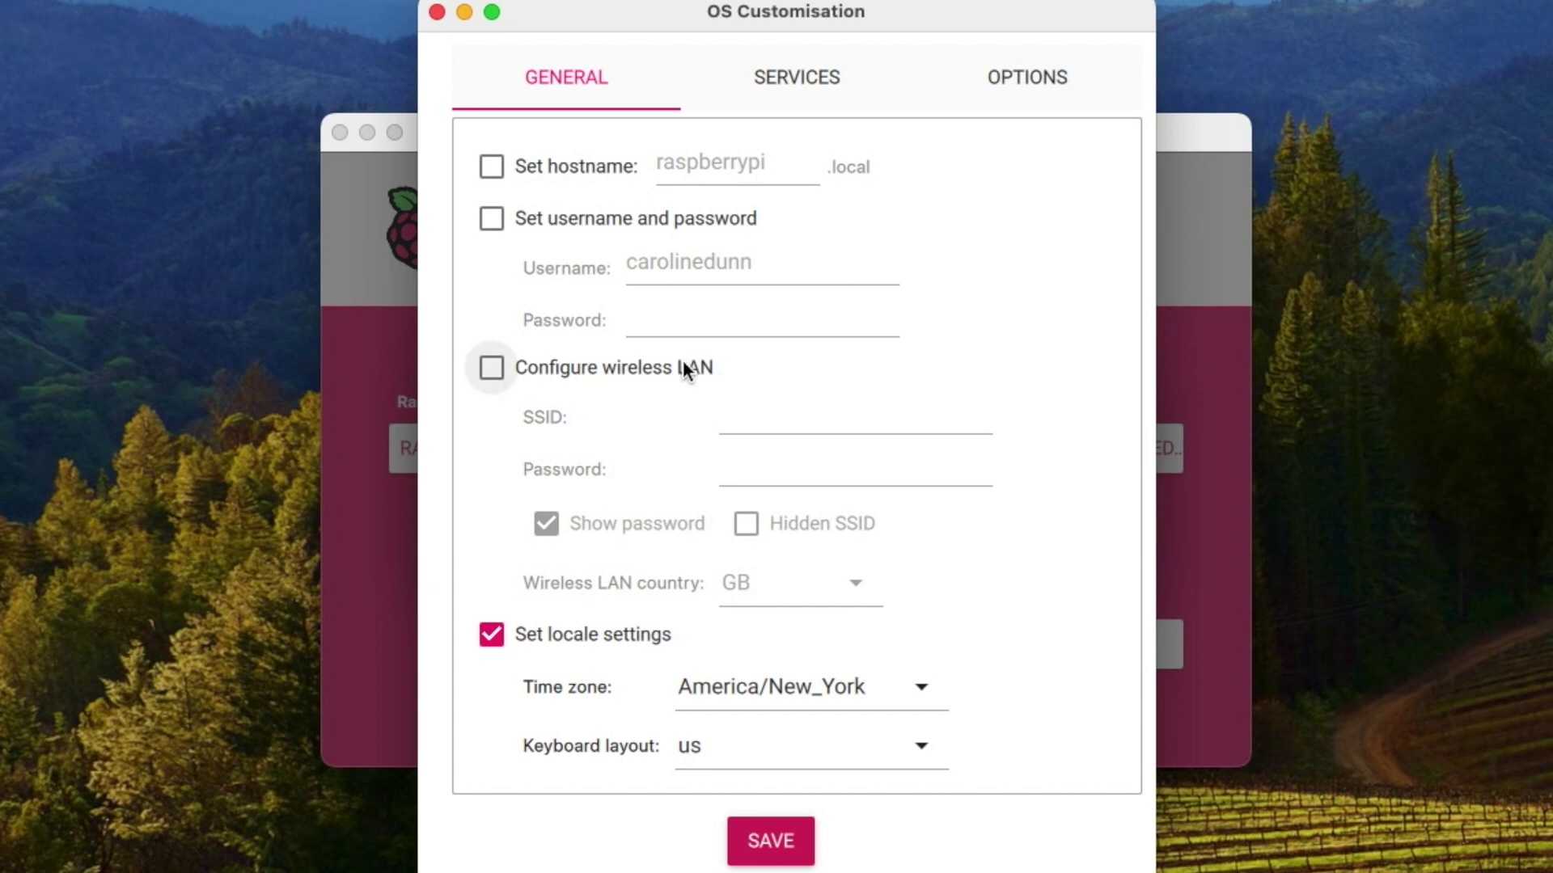
click(766, 841)
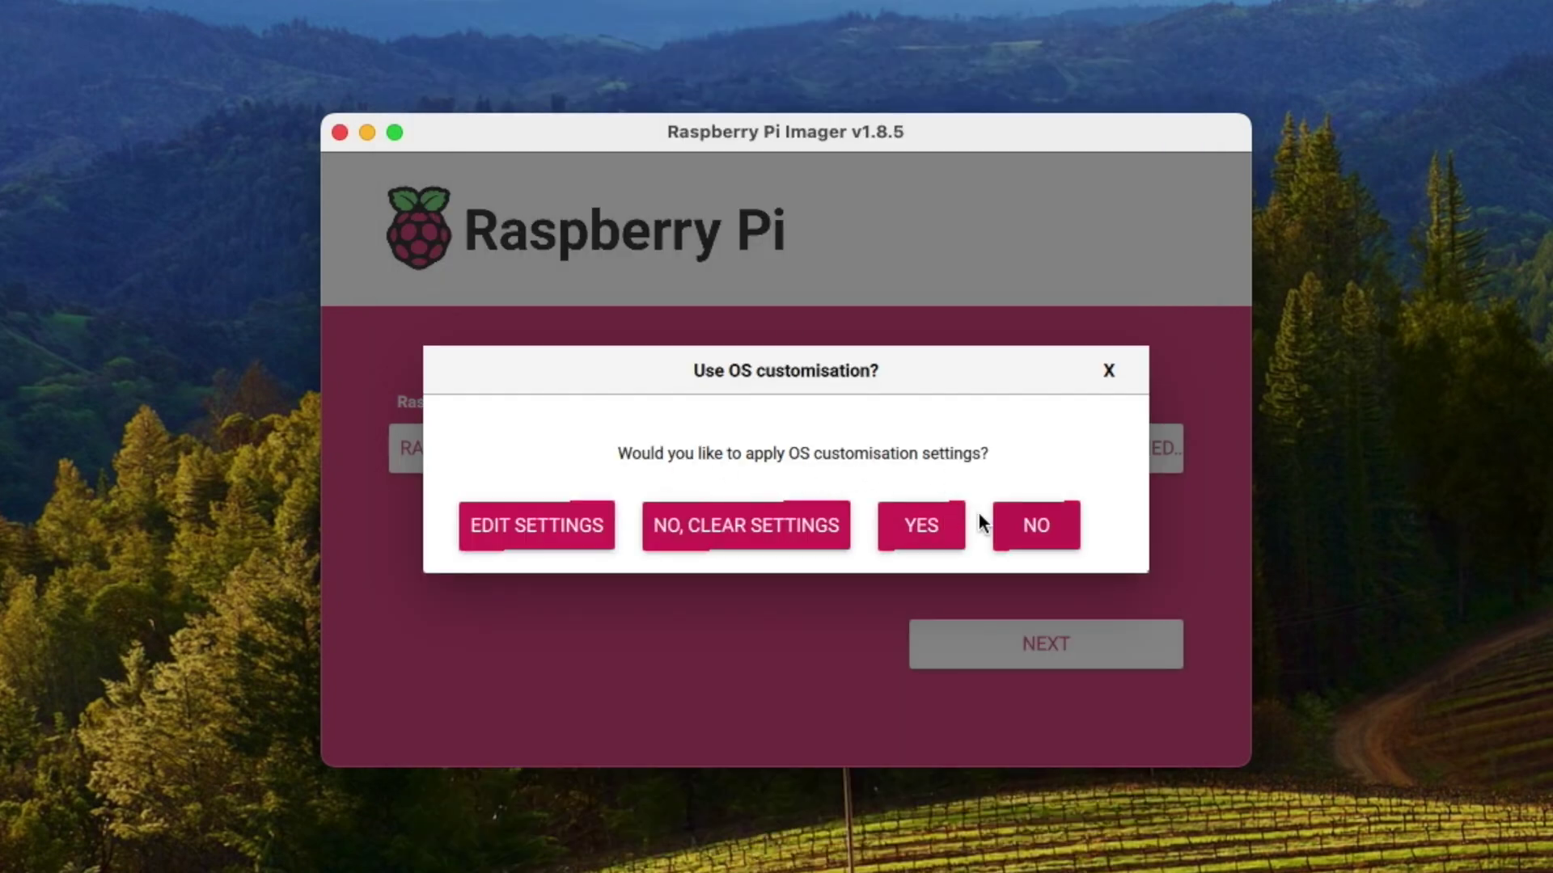
click(930, 525)
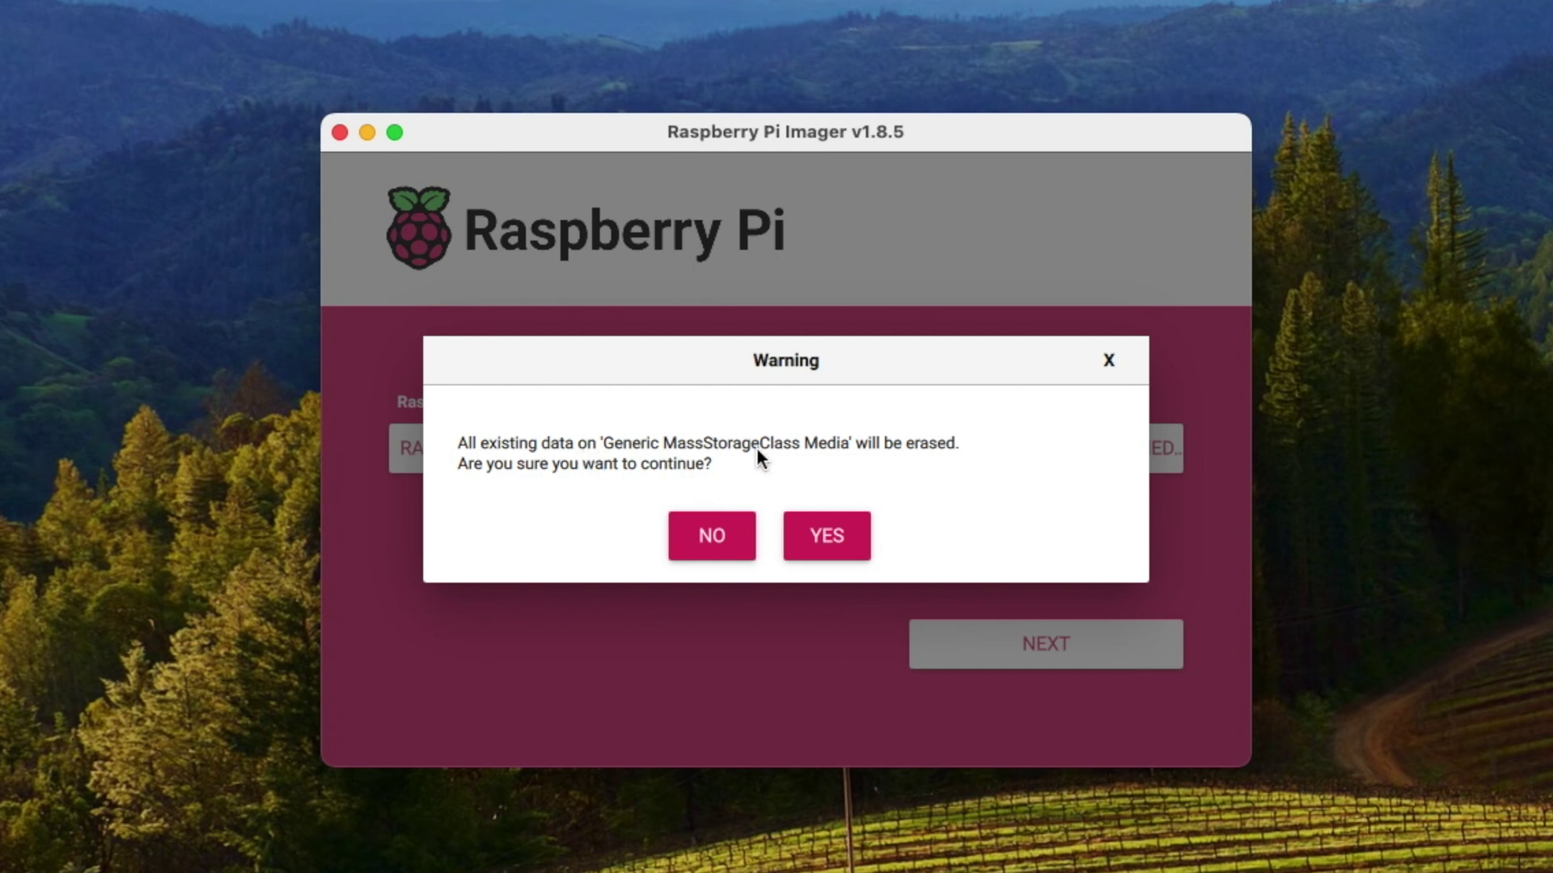
click(815, 537)
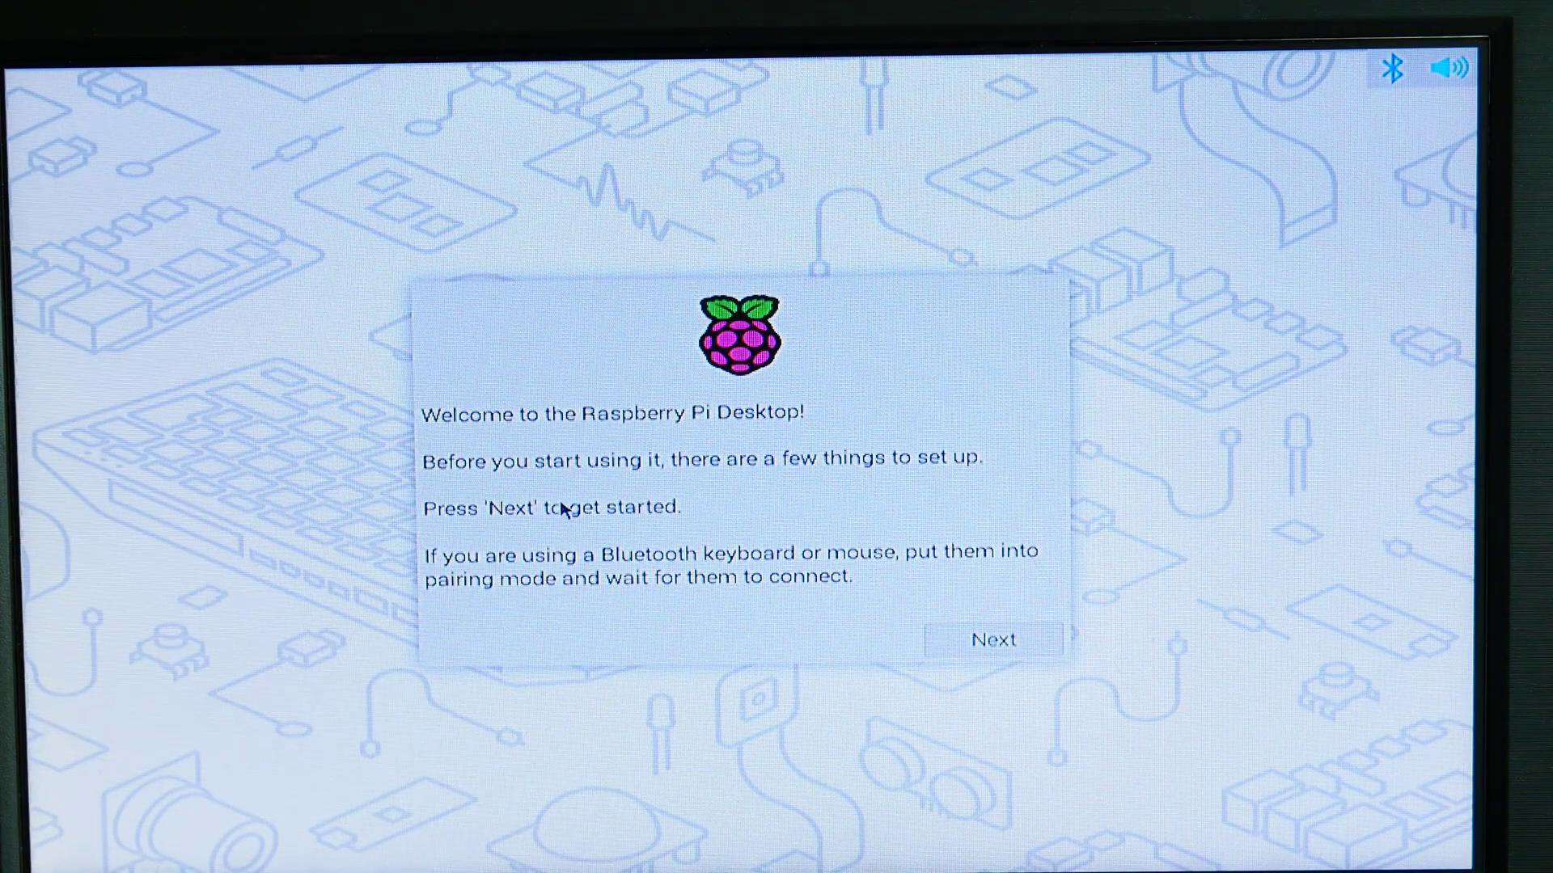
Set the location to United States with the New York time zone.
click(994, 639)
click(752, 396)
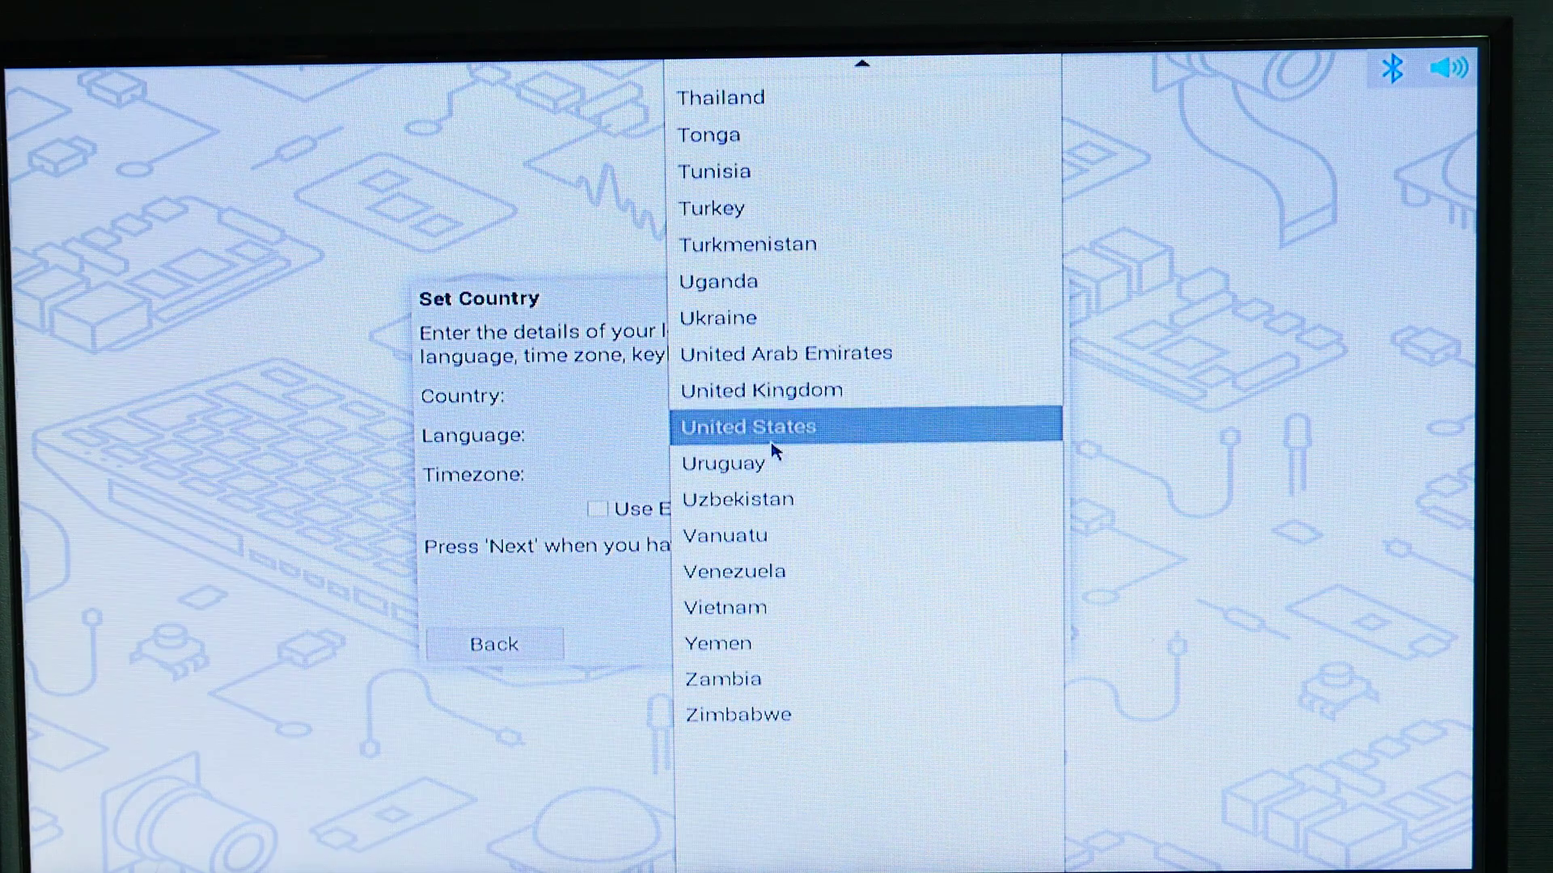
click(762, 430)
click(756, 481)
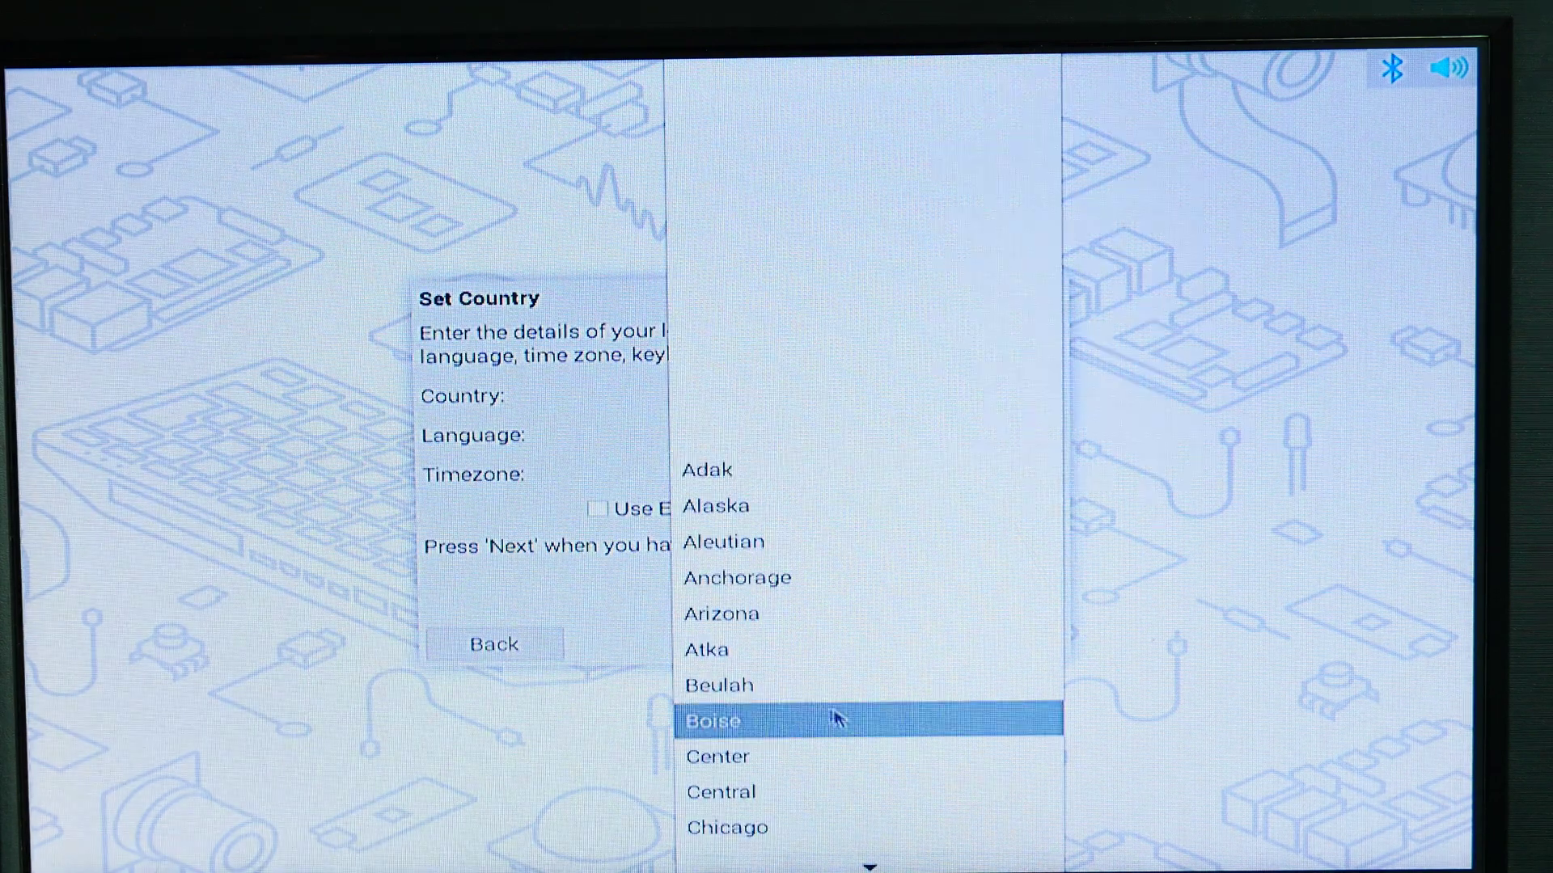
scroll(833, 720, down, 5)
click(814, 730)
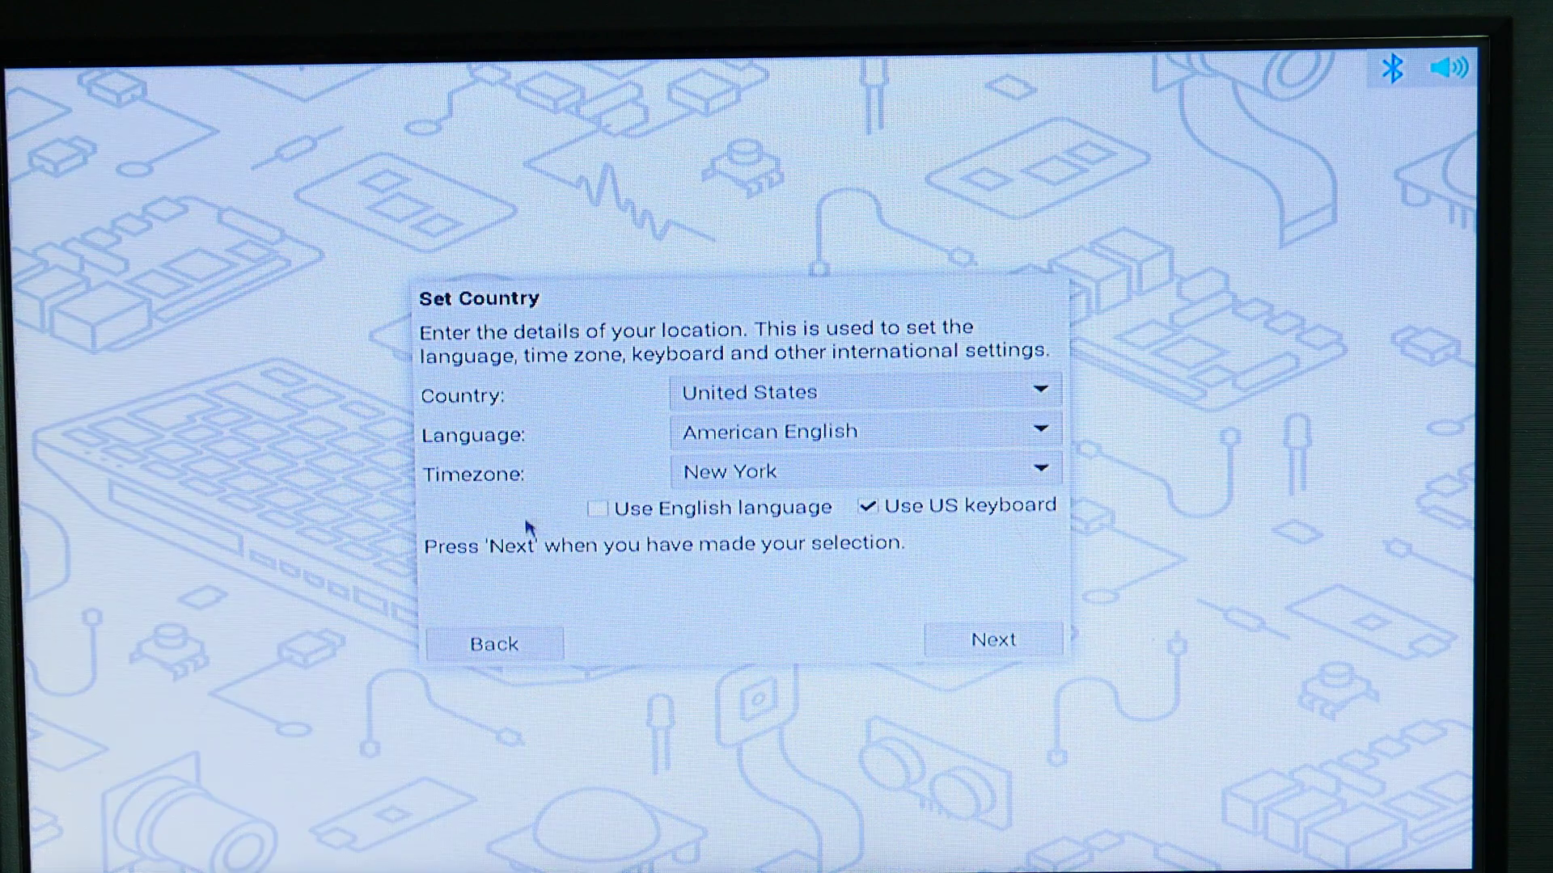
click(980, 643)
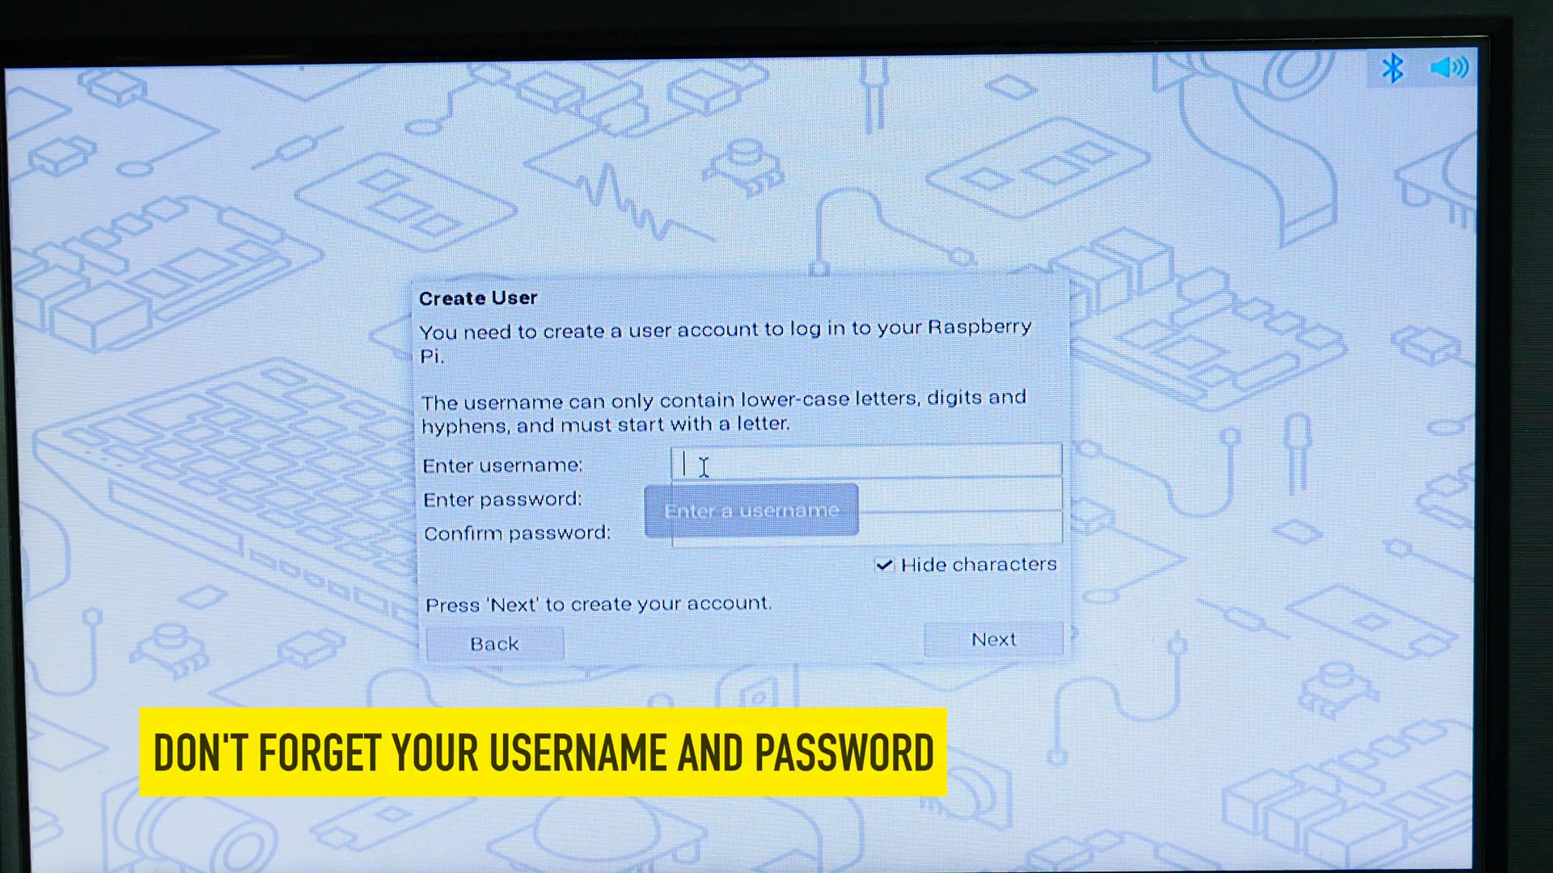
Create the login account, entering and confirming its password.
text(p)
text(as)
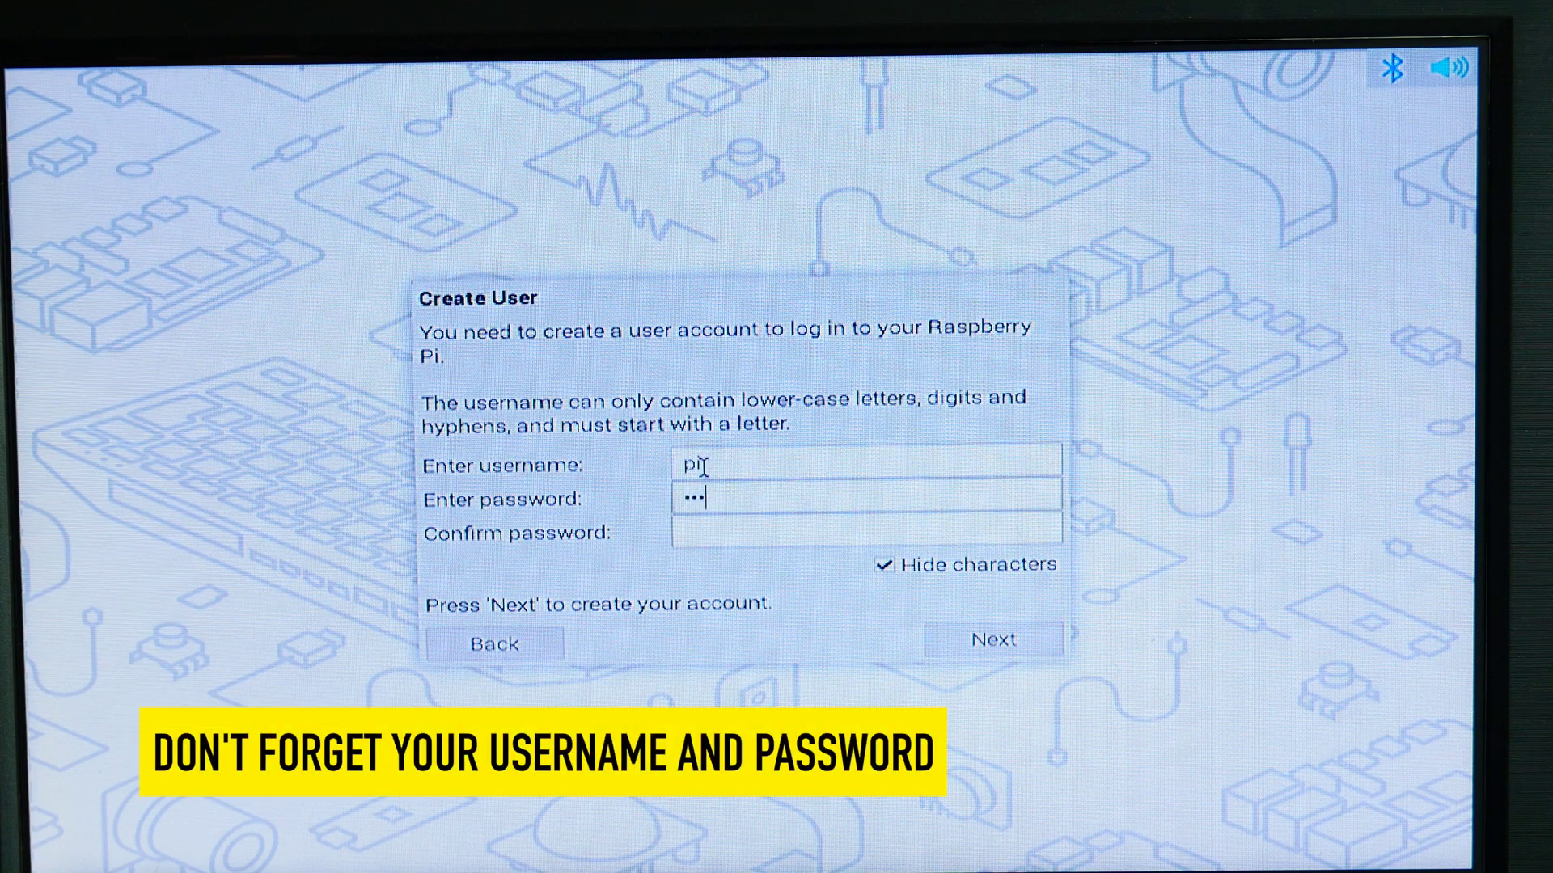
text(sword)
key(Tab)
text(pas)
key(Return)
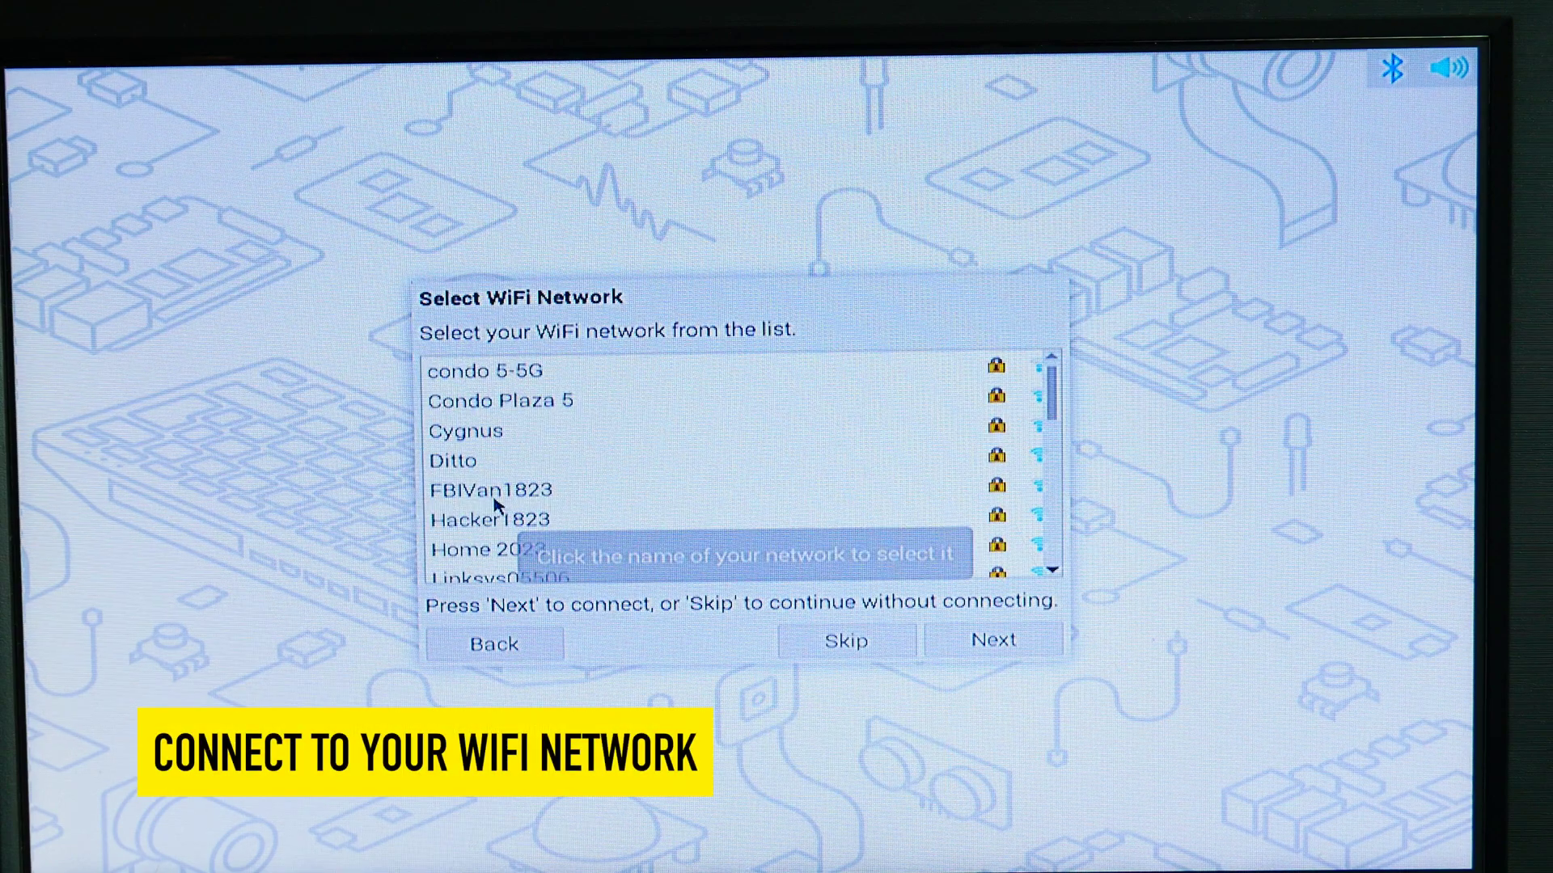
Join the FBIVan1823 WiFi network with its password.
click(495, 493)
click(998, 640)
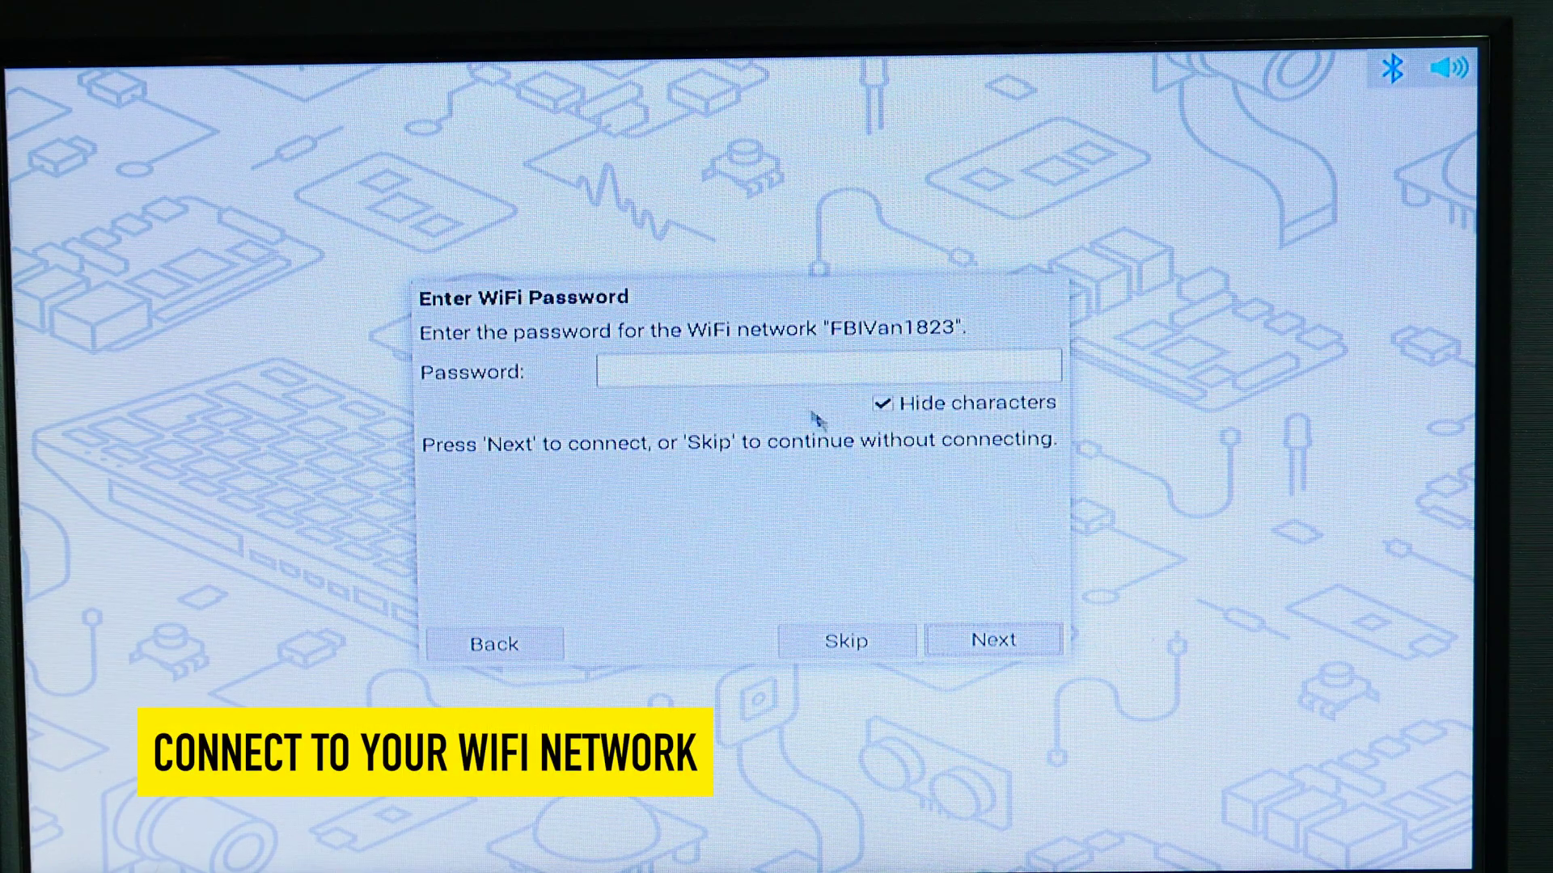
click(725, 372)
text(••••••••••••)
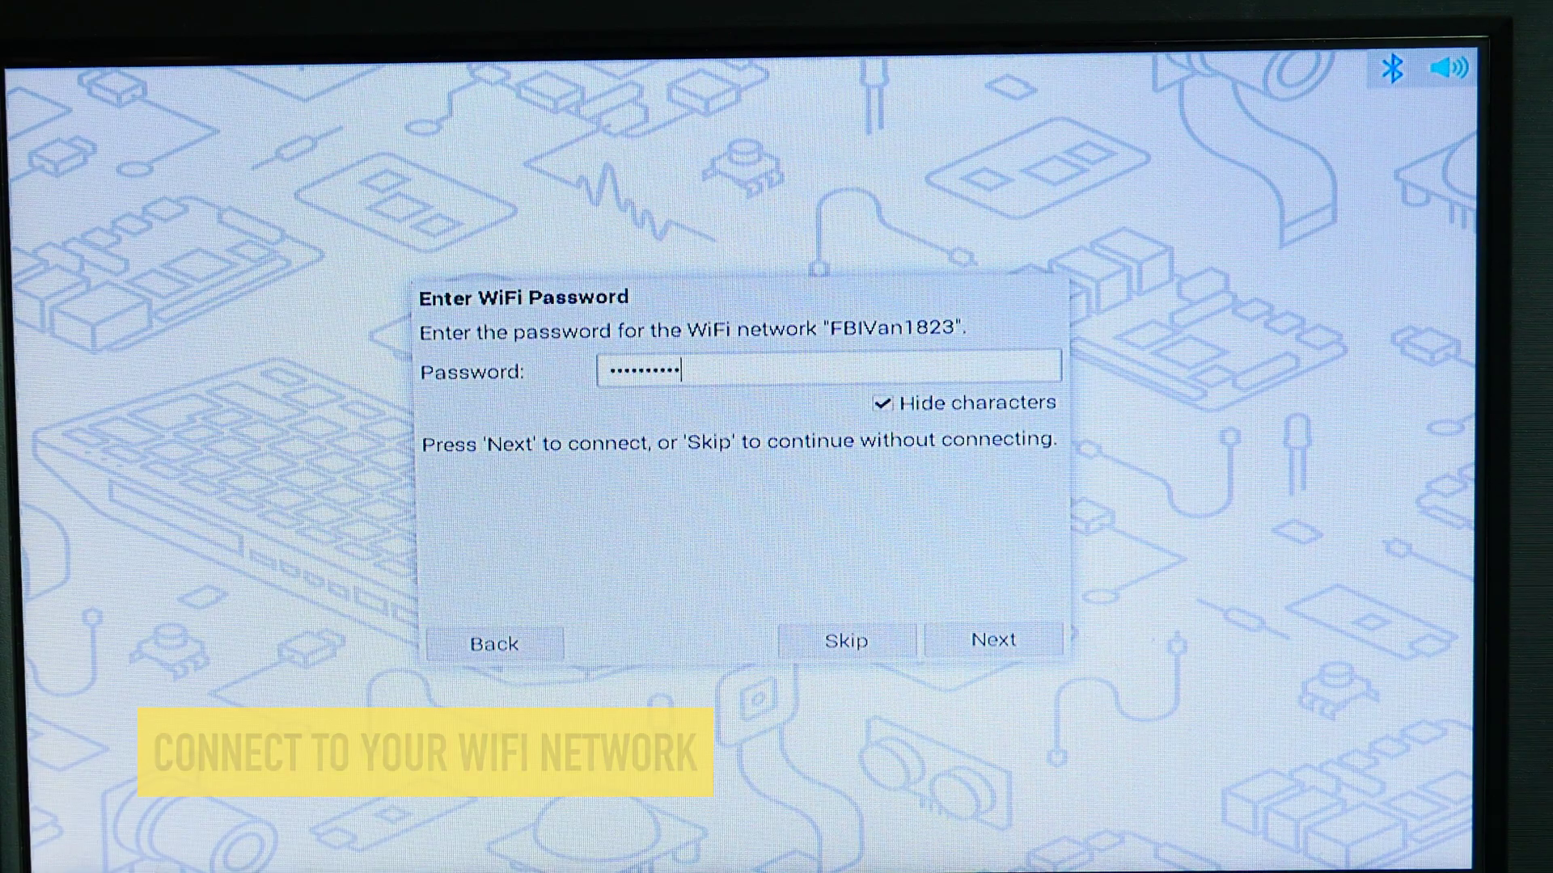
key(Return)
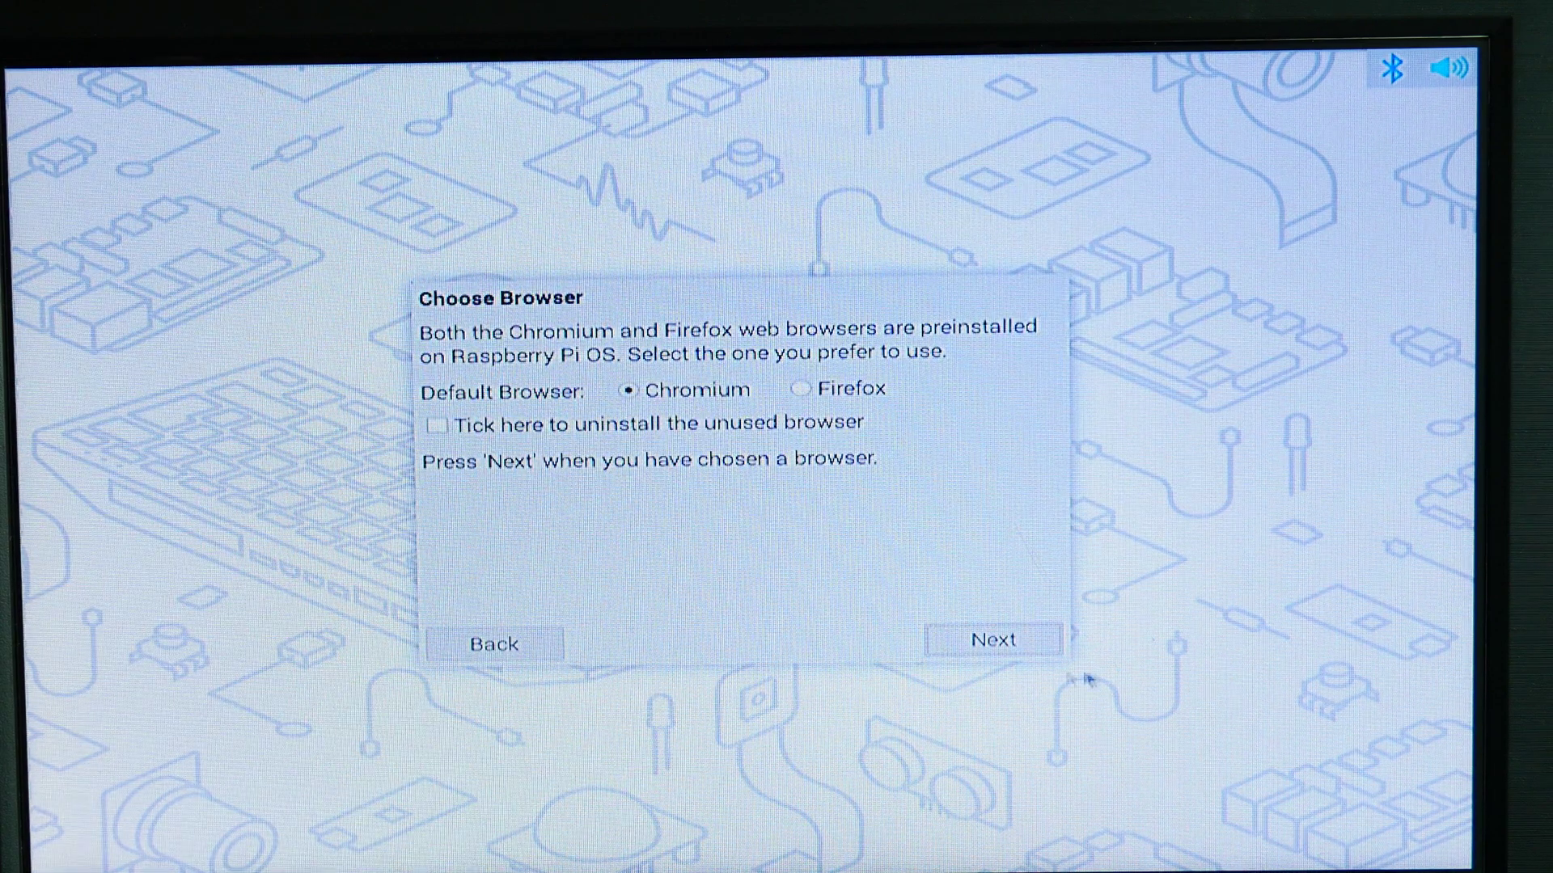
Keep Chromium as the default browser and switch Raspberry Pi Connect on.
click(969, 647)
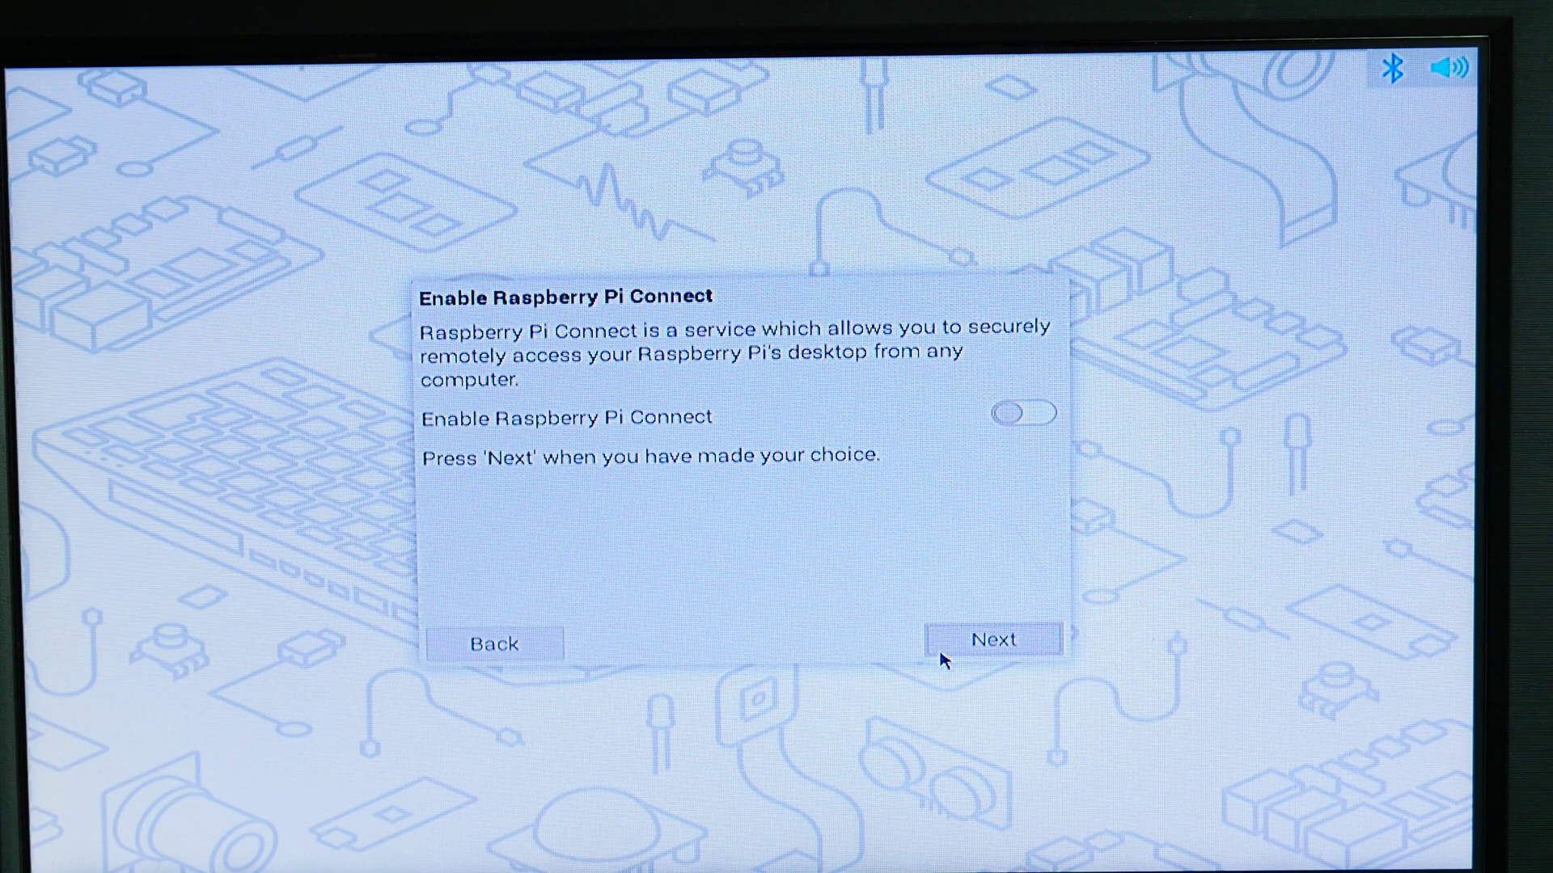
click(1011, 421)
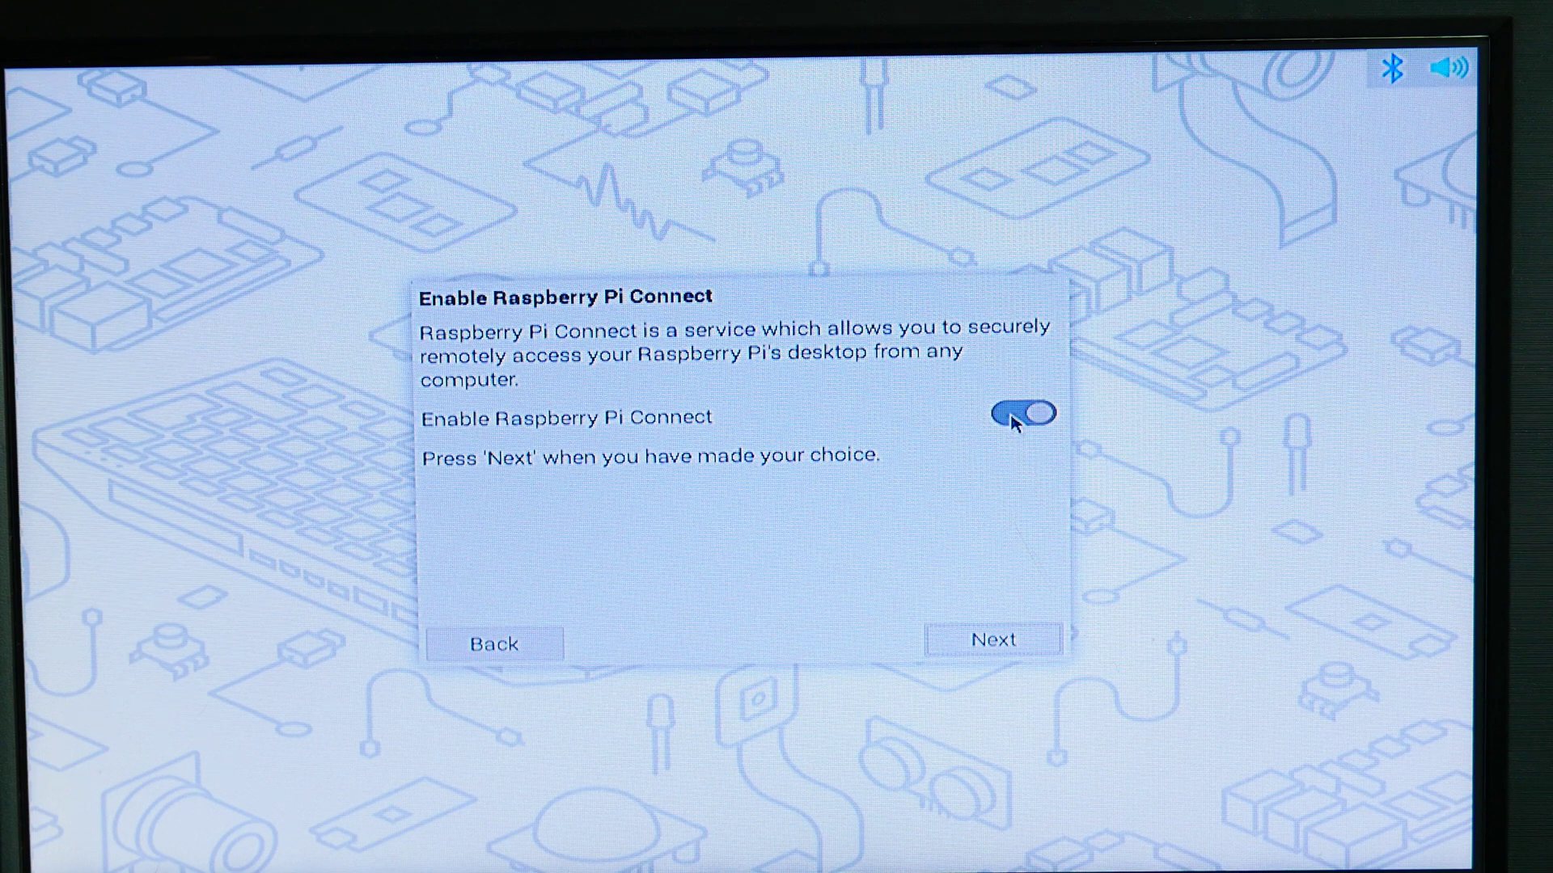
click(992, 646)
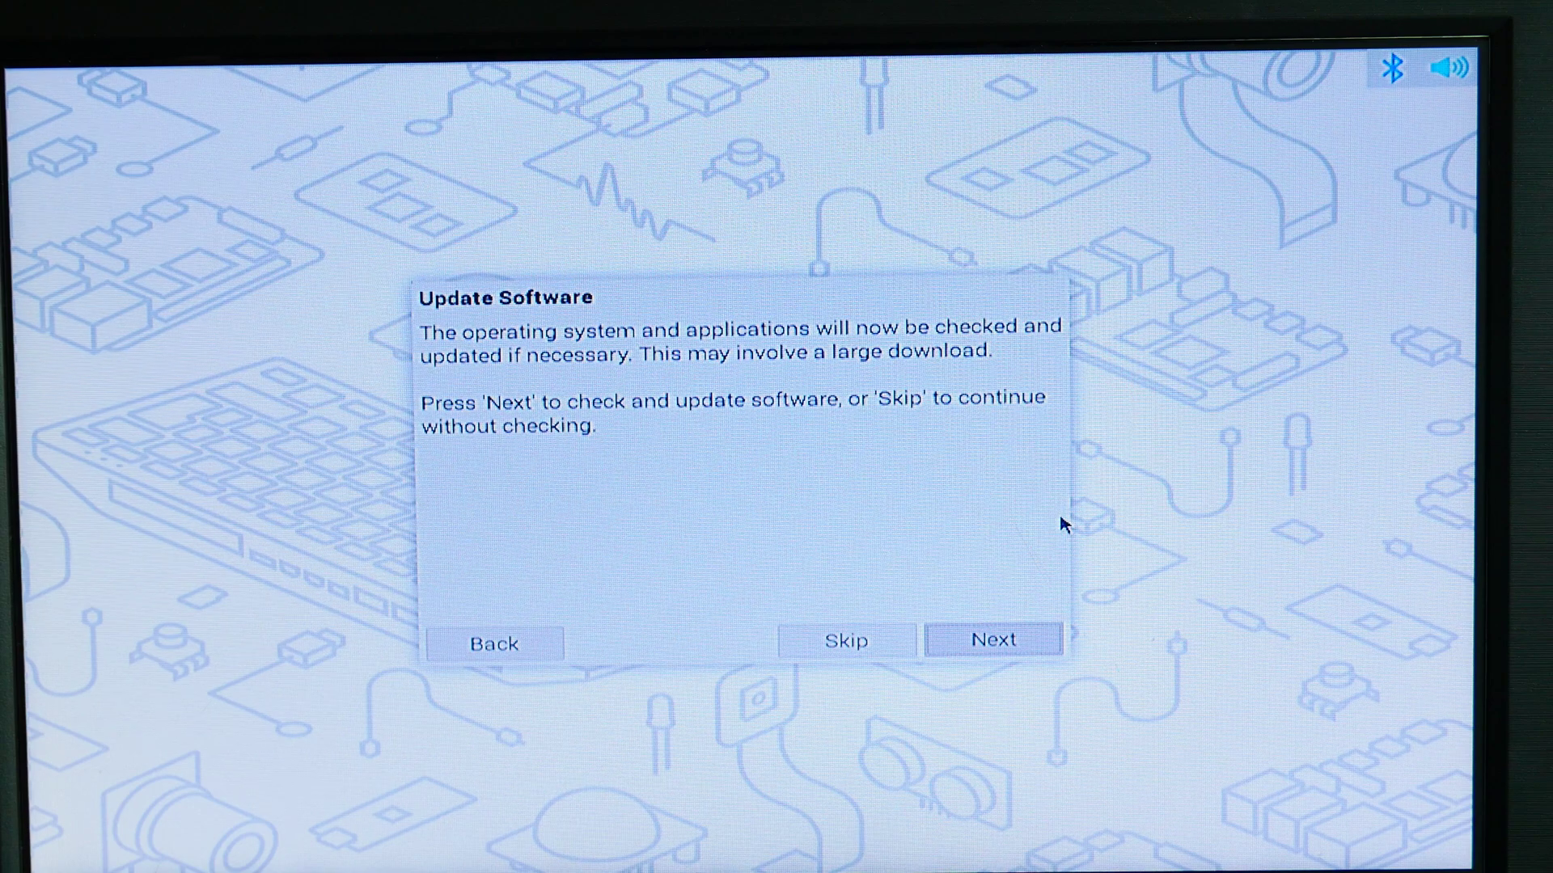
Run the software update check, acknowledge 'System is up to date', and restart the Pi.
key(Return)
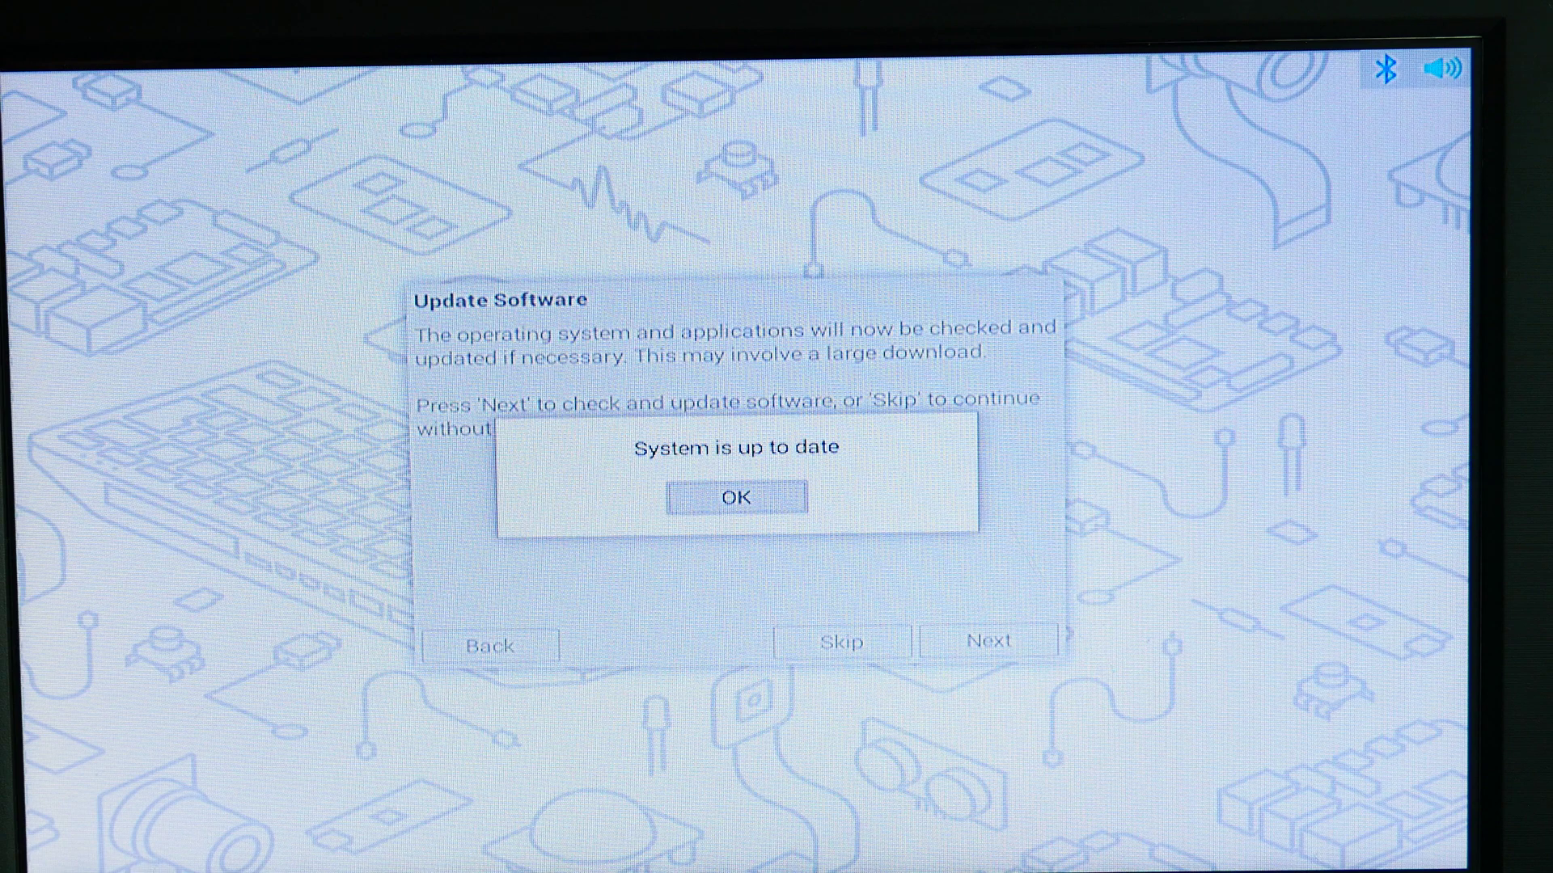
click(739, 500)
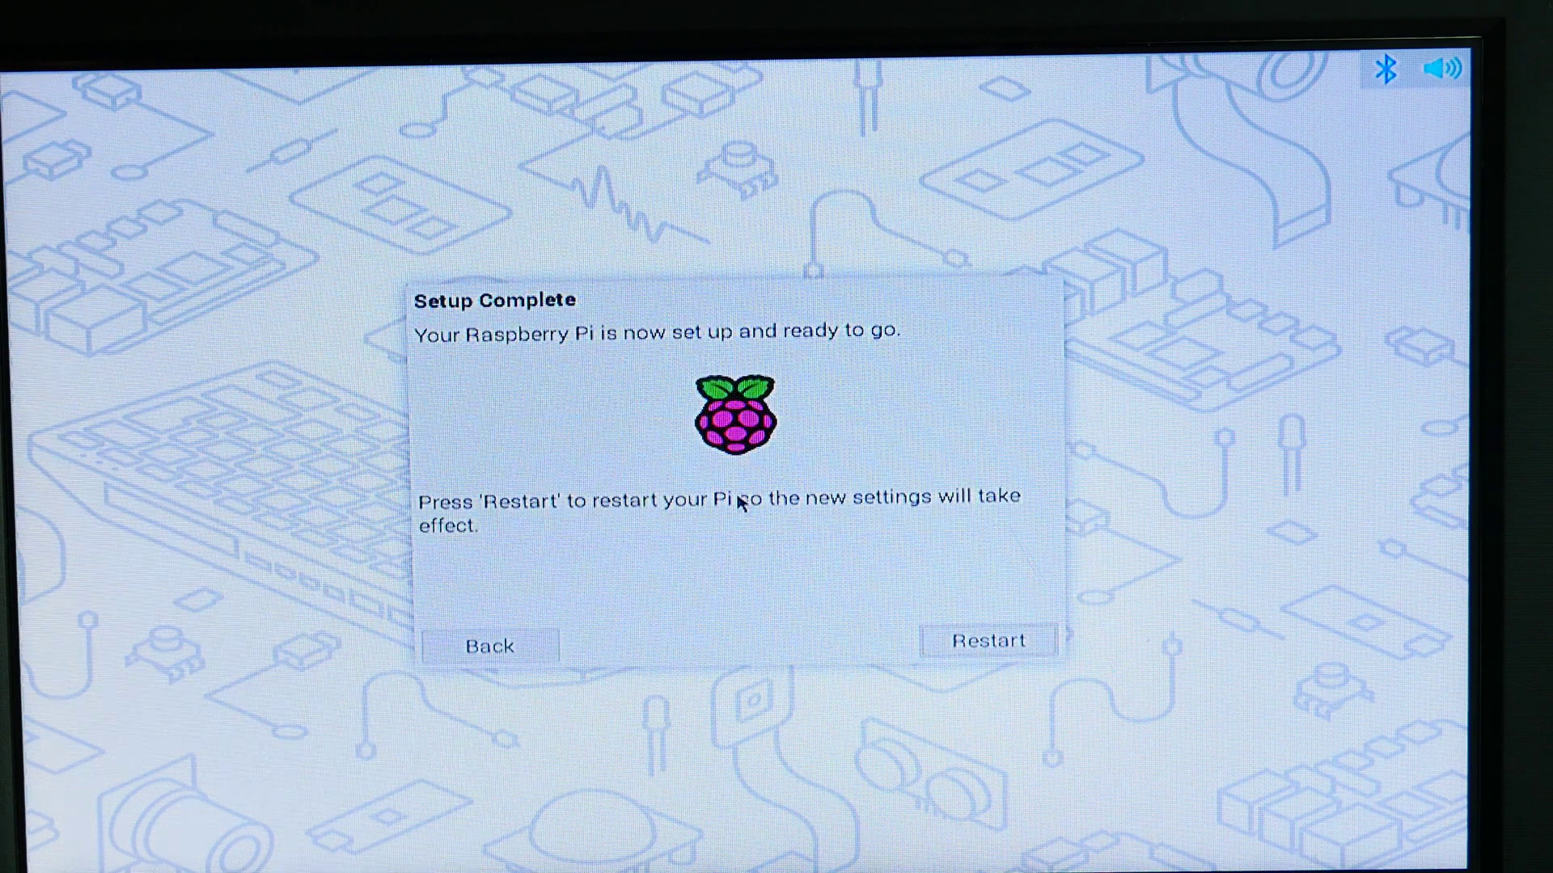
click(967, 643)
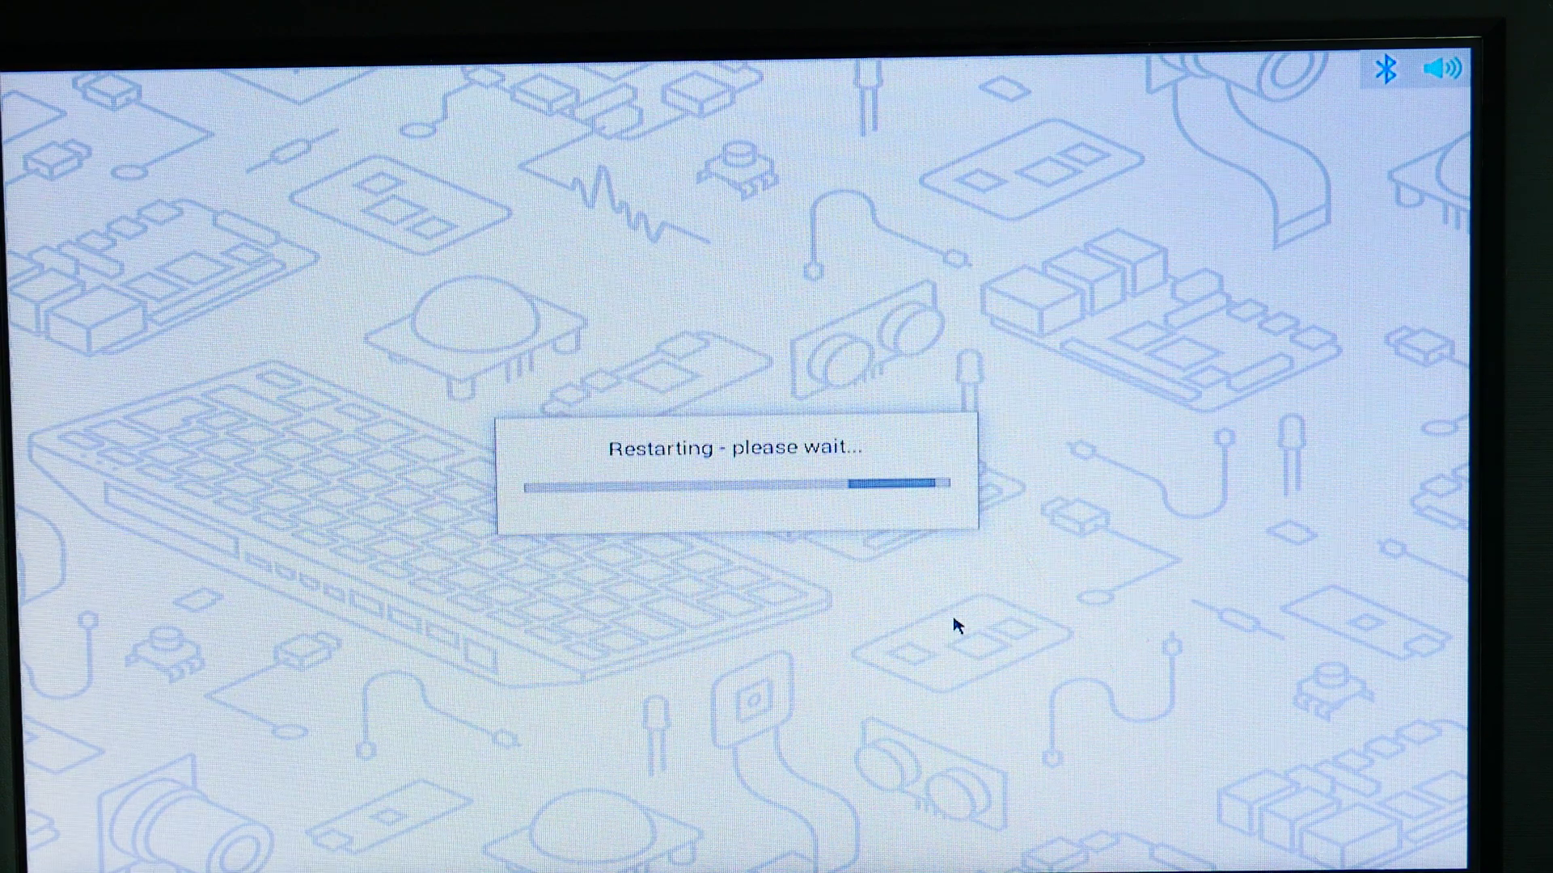